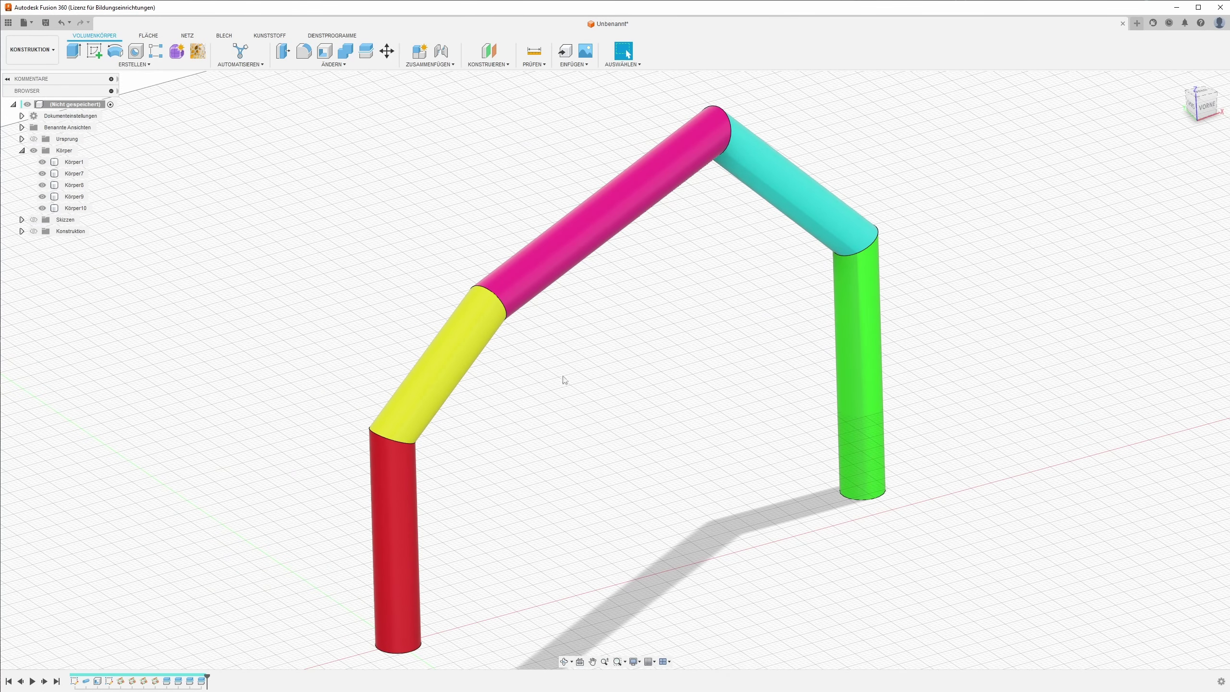
Step: Inspect the coloured tube arch, then start a new empty design named Unbenannt(1)
{"action": "left_click", "coordinate": [409, 495]}
{"action": "mouse_move", "coordinate": [508, 294]}
{"action": "middle_mouse_down", "text": "shift"}
{"action": "mouse_move", "coordinate": [736, 266]}
{"action": "mouse_move", "coordinate": [755, 324]}
{"action": "mouse_move", "coordinate": [692, 413]}
{"action": "mouse_move", "coordinate": [754, 212]}
{"action": "middle_mouse_up", "text": "shift"}
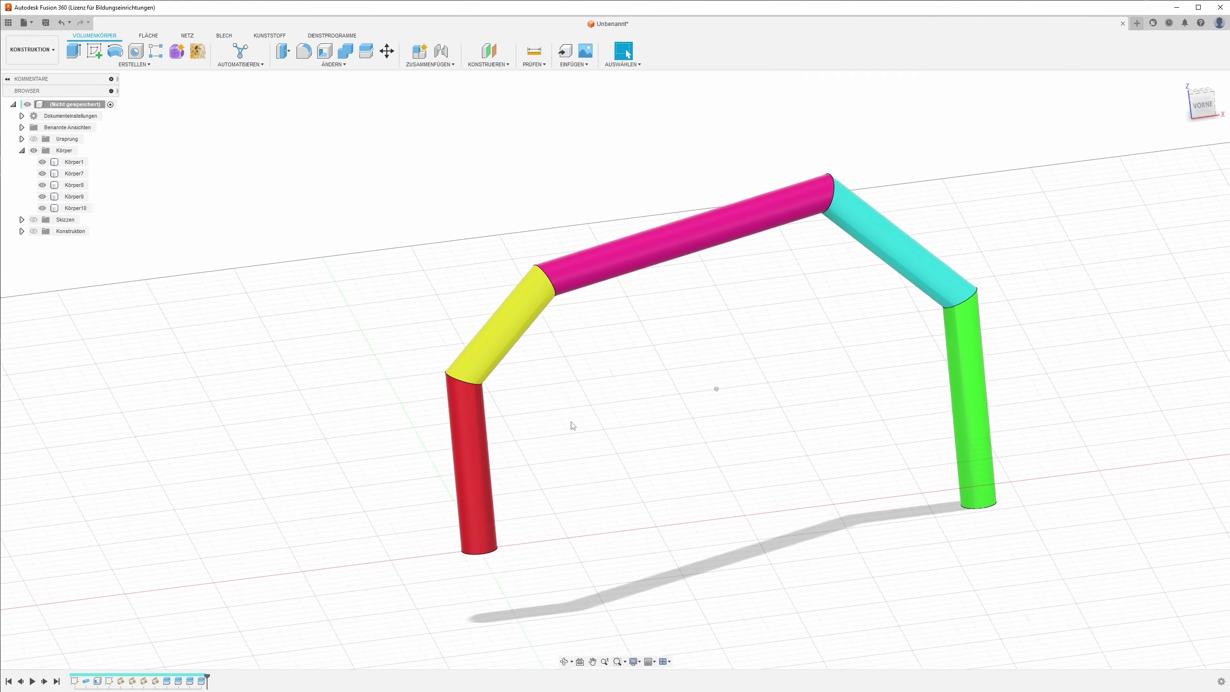
{"action": "mouse_move", "coordinate": [735, 351]}
{"action": "middle_mouse_down", "text": "shift"}
{"action": "mouse_move", "coordinate": [944, 342]}
{"action": "mouse_move", "coordinate": [748, 420]}
{"action": "middle_mouse_up", "text": "shift"}
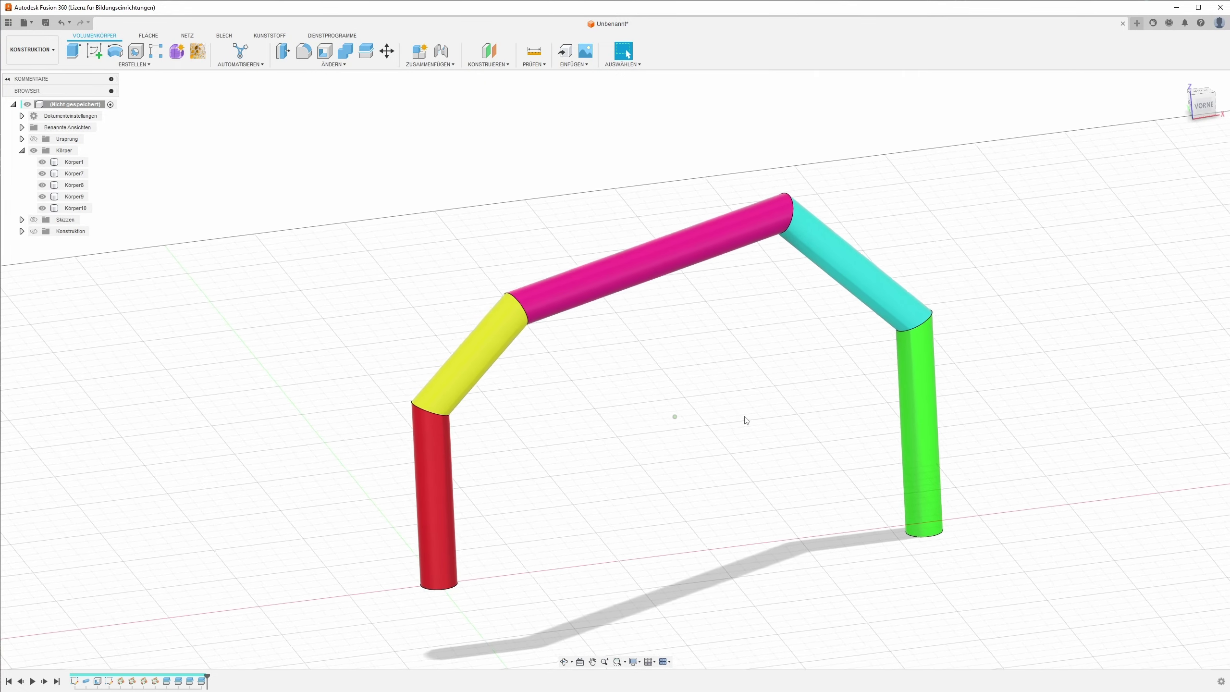
{"action": "scroll", "coordinate": [746, 420], "scroll_direction": "up", "scroll_amount": 3}
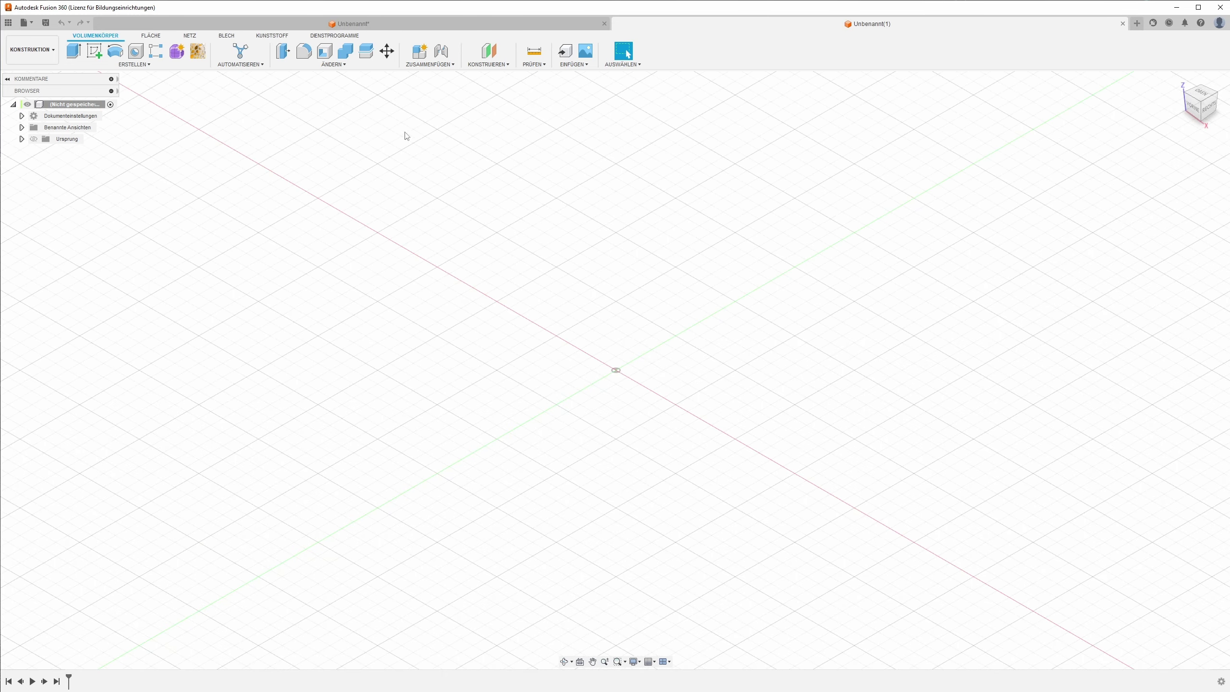
Step: Start a sketch on the horizontal origin plane and orbit to an angled view
{"action": "left_click", "coordinate": [94, 57]}
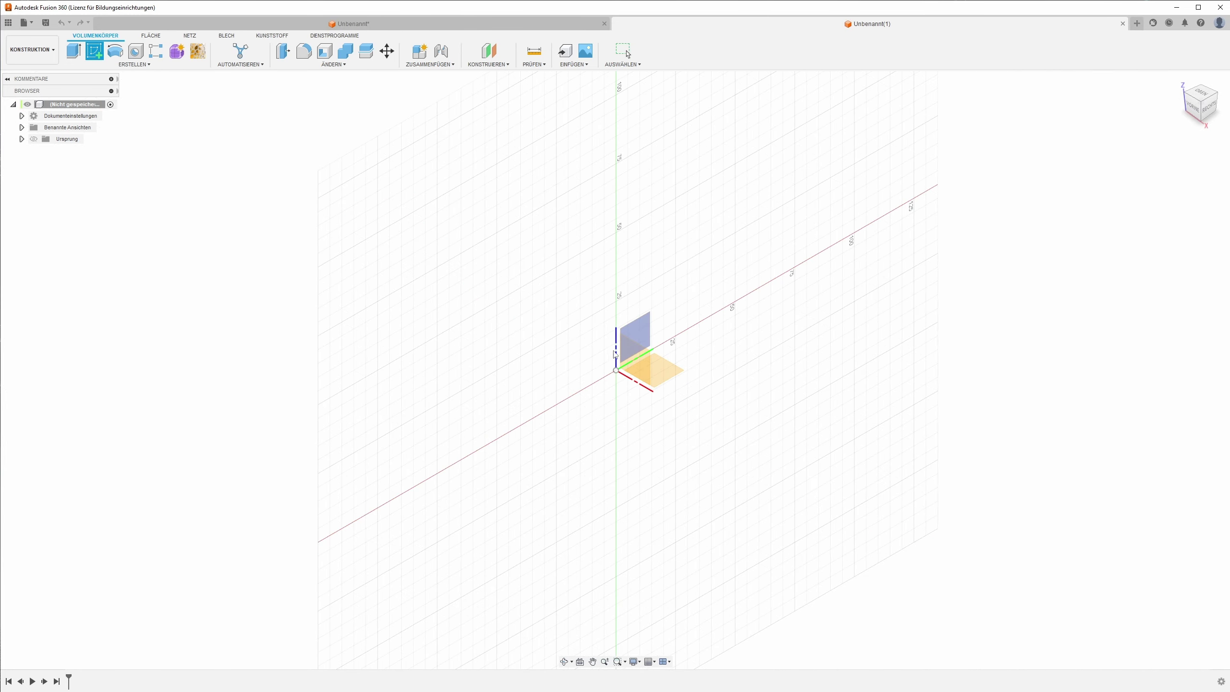
{"action": "left_click", "coordinate": [646, 376]}
{"action": "left_click", "coordinate": [637, 371]}
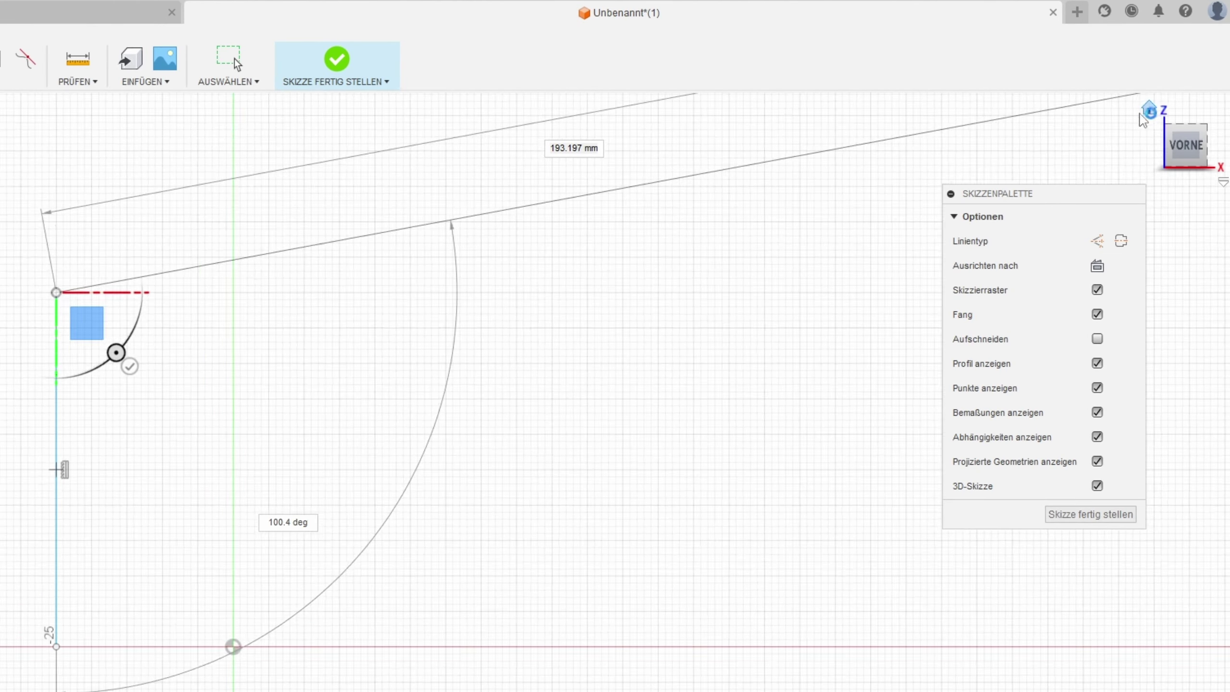
{"action": "middle_click_drag", "start_coordinate": [700, 185], "coordinate": [797, 189], "text": "shift"}
{"action": "mouse_move", "coordinate": [606, 296]}
{"action": "middle_mouse_down", "text": "shift"}
{"action": "mouse_move", "coordinate": [574, 298]}
{"action": "mouse_move", "coordinate": [692, 194]}
{"action": "middle_mouse_up", "text": "shift"}
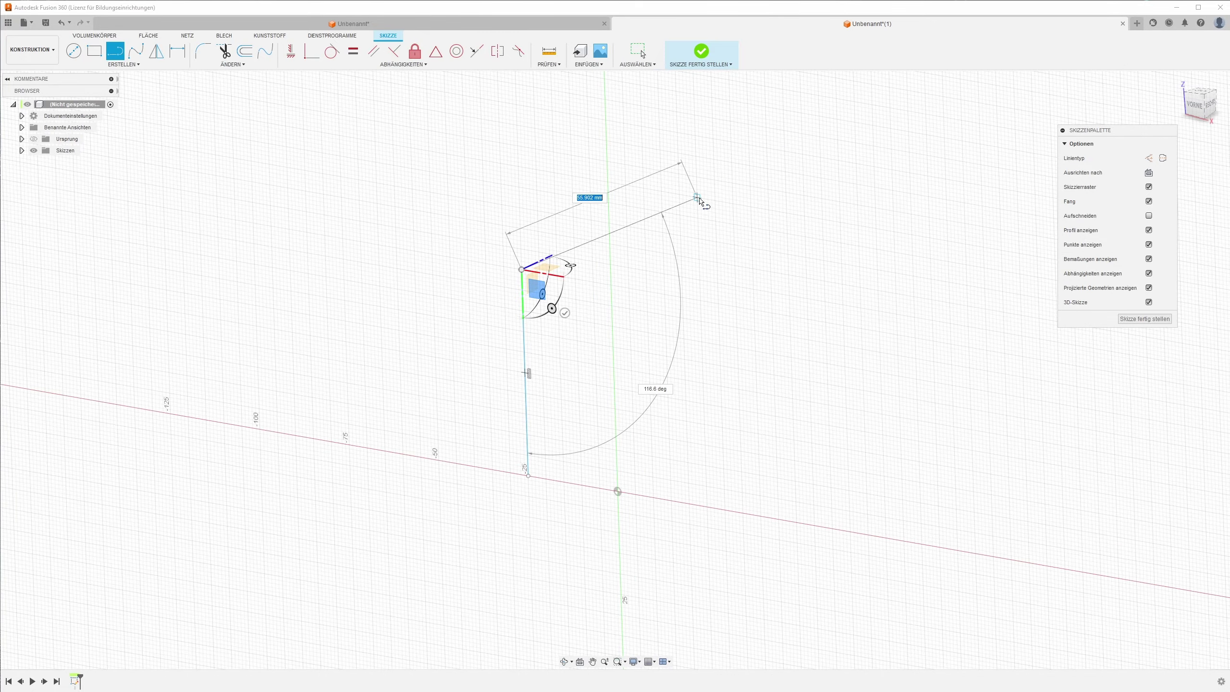
Step: Draw the upright, angled, horizontal top and second upright lines, then finish the sketch
{"action": "left_click", "coordinate": [690, 182]}
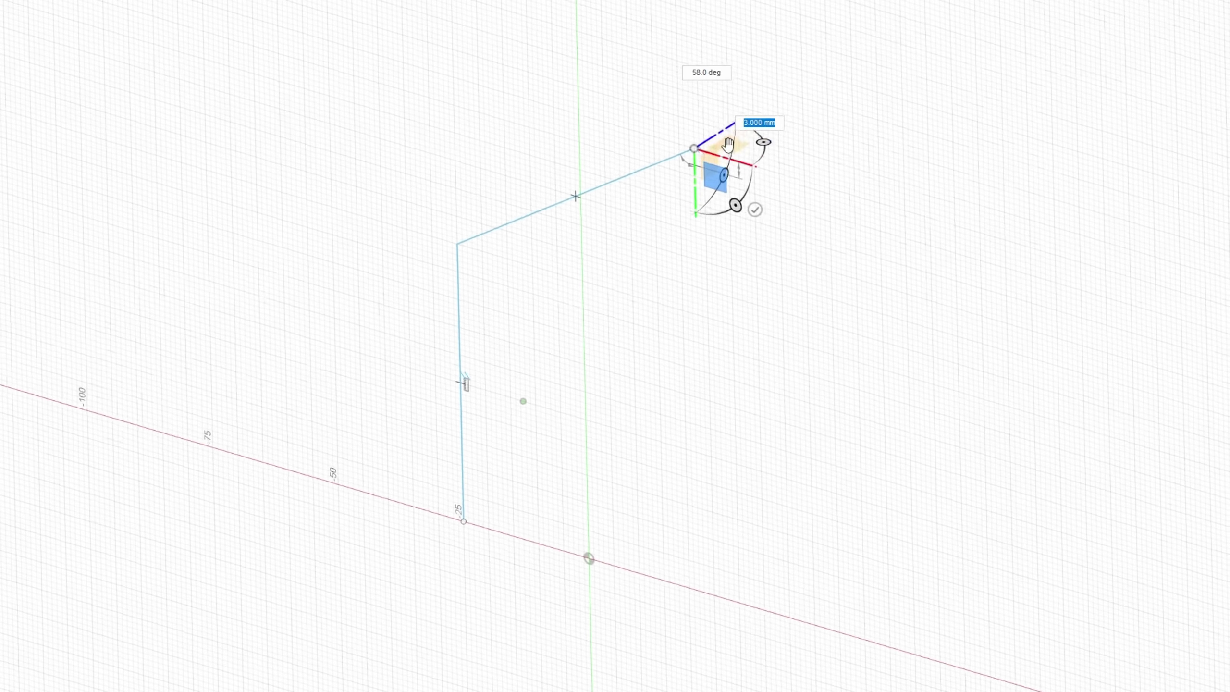
{"action": "middle_click_drag", "start_coordinate": [725, 178], "coordinate": [805, 248], "text": "shift"}
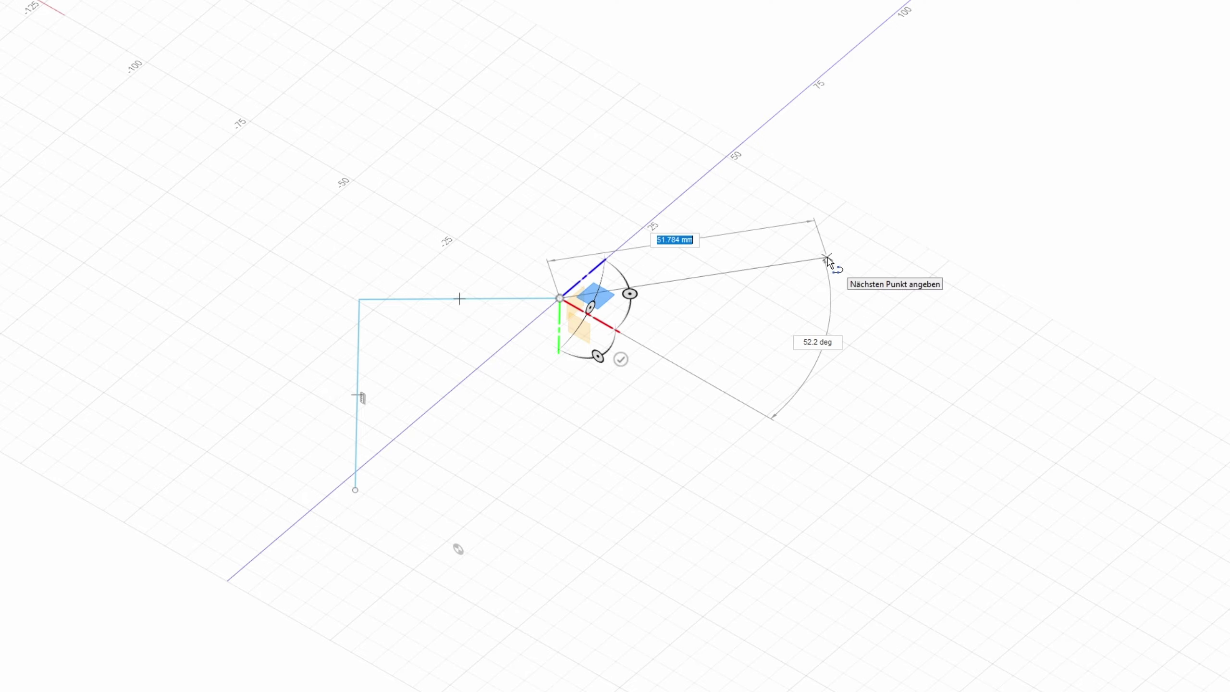
{"action": "left_click", "coordinate": [827, 258]}
{"action": "mouse_move", "coordinate": [827, 258]}
{"action": "middle_mouse_down", "text": "shift"}
{"action": "mouse_move", "coordinate": [624, 270]}
{"action": "mouse_move", "coordinate": [689, 187]}
{"action": "mouse_move", "coordinate": [814, 159]}
{"action": "middle_mouse_up", "text": "shift"}
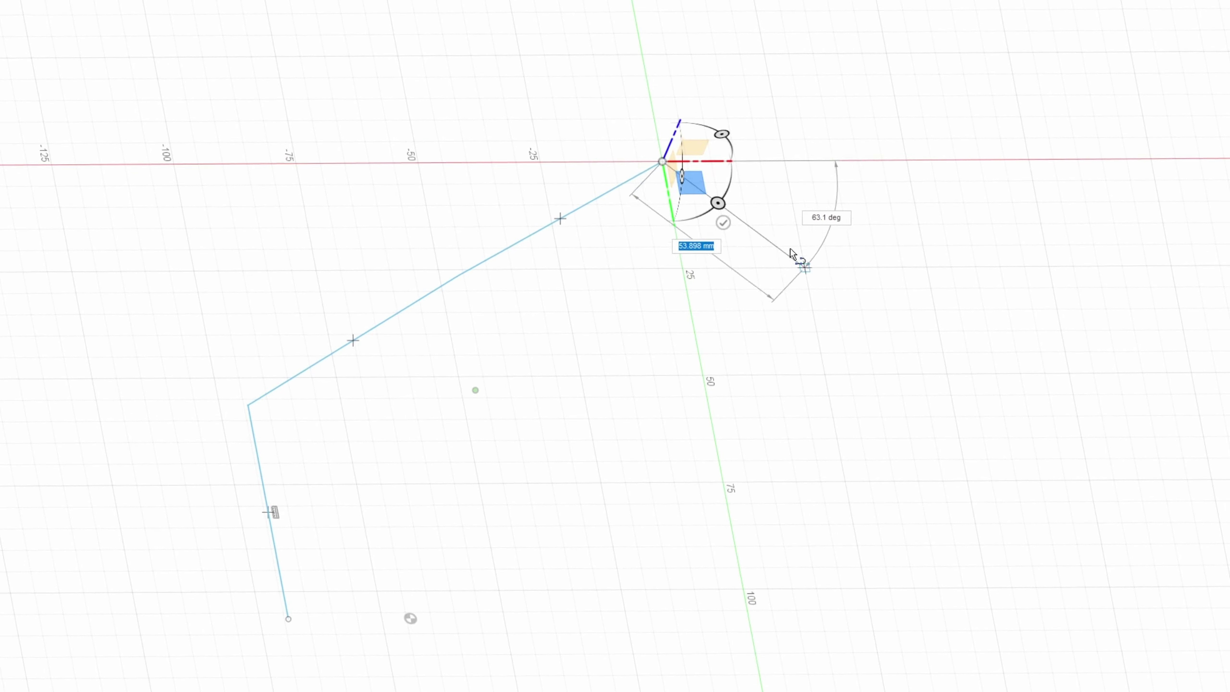
{"action": "left_click", "coordinate": [859, 163]}
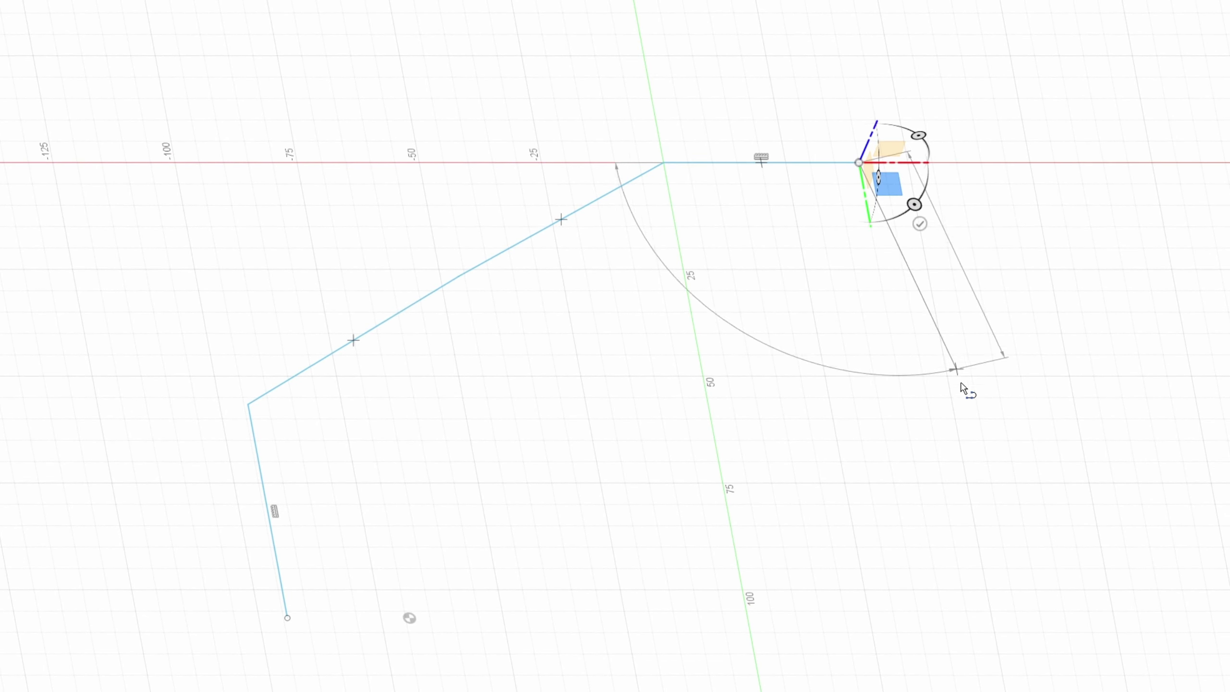
{"action": "middle_click_drag", "start_coordinate": [983, 504], "coordinate": [953, 545], "text": "shift"}
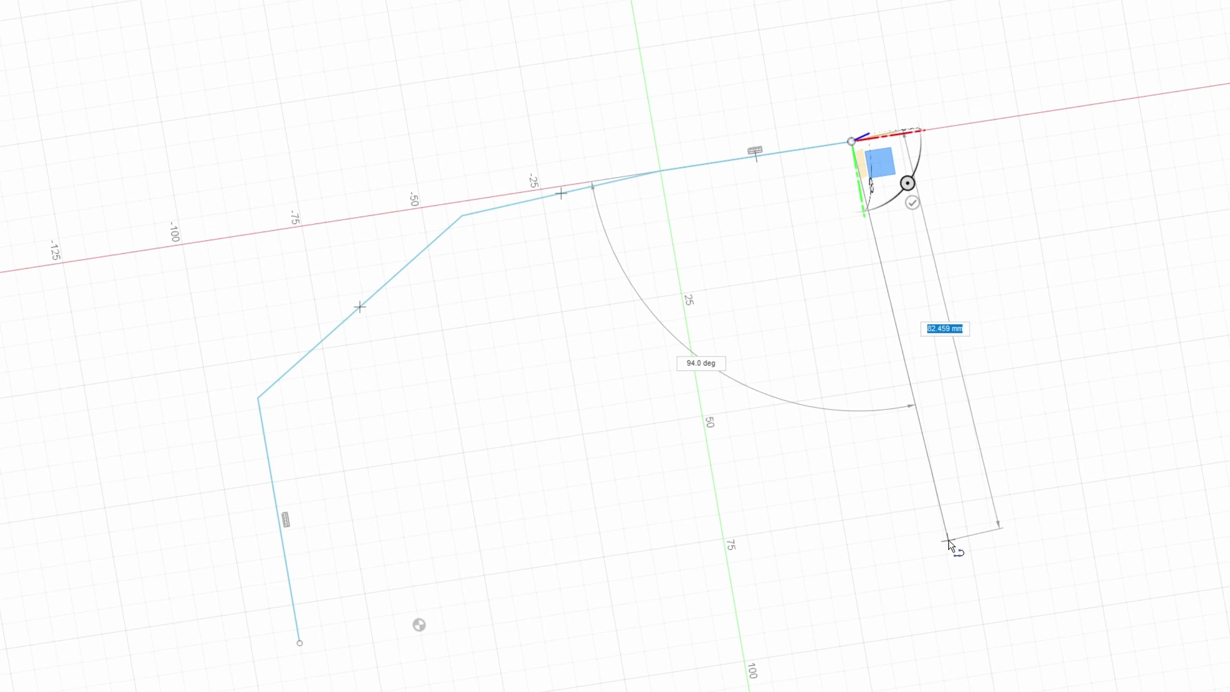
{"action": "left_click", "coordinate": [925, 545]}
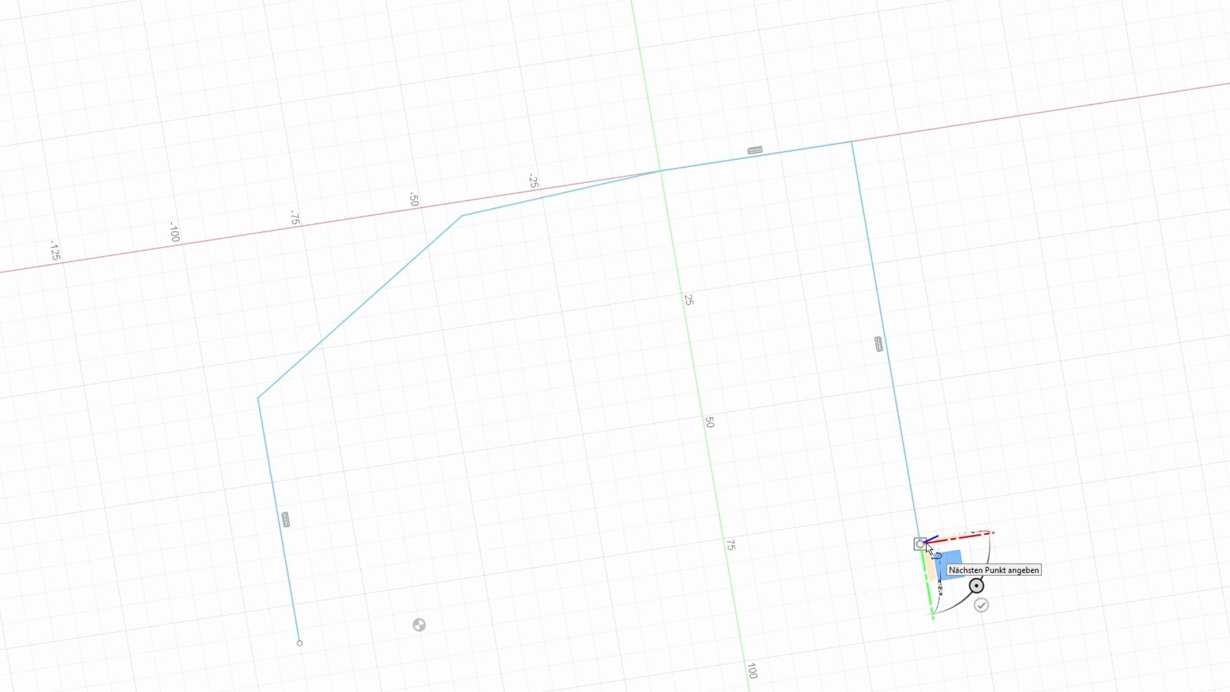
{"action": "left_click", "coordinate": [1132, 324]}
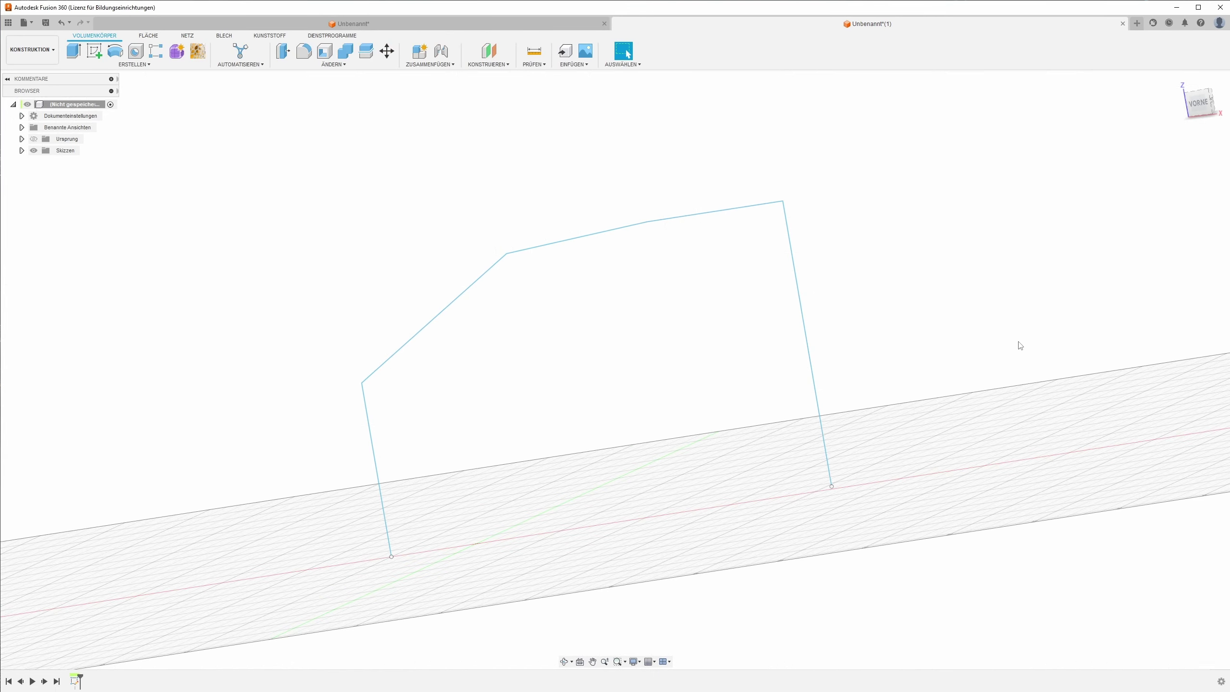
{"action": "mouse_move", "coordinate": [1019, 344]}
{"action": "middle_mouse_down", "text": "shift"}
{"action": "mouse_move", "coordinate": [619, 506]}
{"action": "mouse_move", "coordinate": [599, 294]}
{"action": "mouse_move", "coordinate": [571, 336]}
{"action": "mouse_move", "coordinate": [546, 218]}
{"action": "mouse_move", "coordinate": [650, 256]}
{"action": "mouse_move", "coordinate": [623, 280]}
{"action": "mouse_move", "coordinate": [670, 346]}
{"action": "mouse_move", "coordinate": [723, 384]}
{"action": "mouse_move", "coordinate": [651, 448]}
{"action": "middle_mouse_up", "text": "shift"}
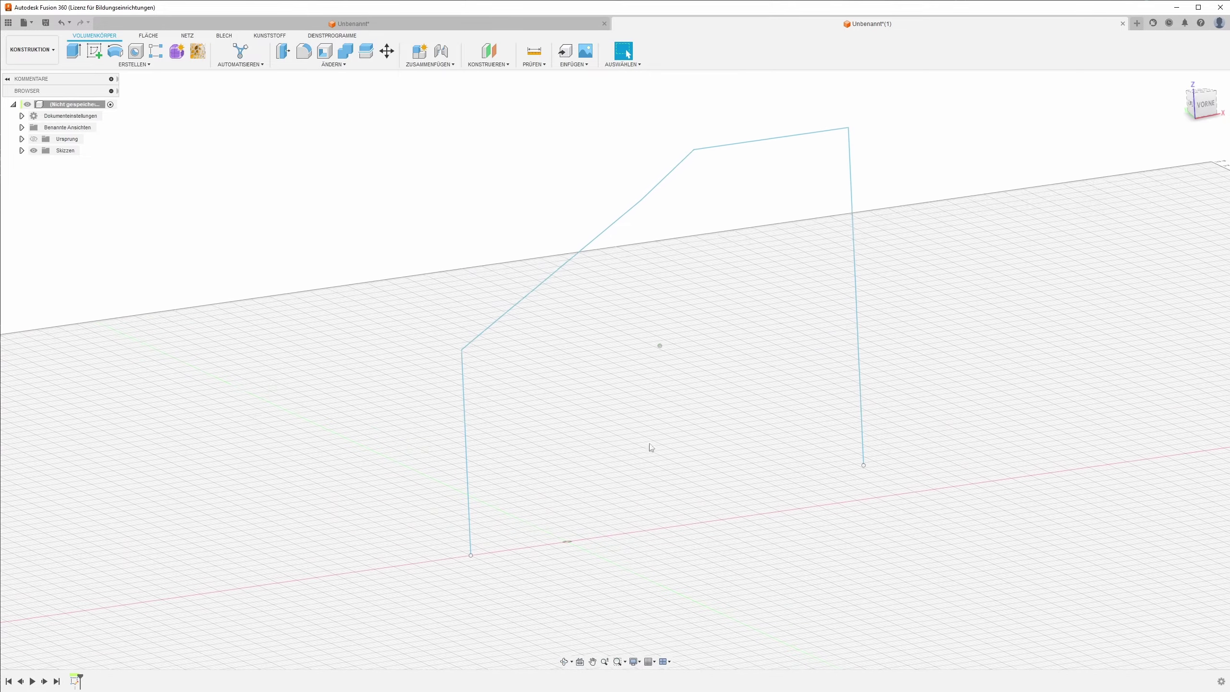
{"action": "mouse_move", "coordinate": [468, 520]}
{"action": "middle_mouse_down", "text": "shift"}
{"action": "mouse_move", "coordinate": [560, 327]}
{"action": "mouse_move", "coordinate": [239, 166]}
{"action": "middle_mouse_up", "text": "shift"}
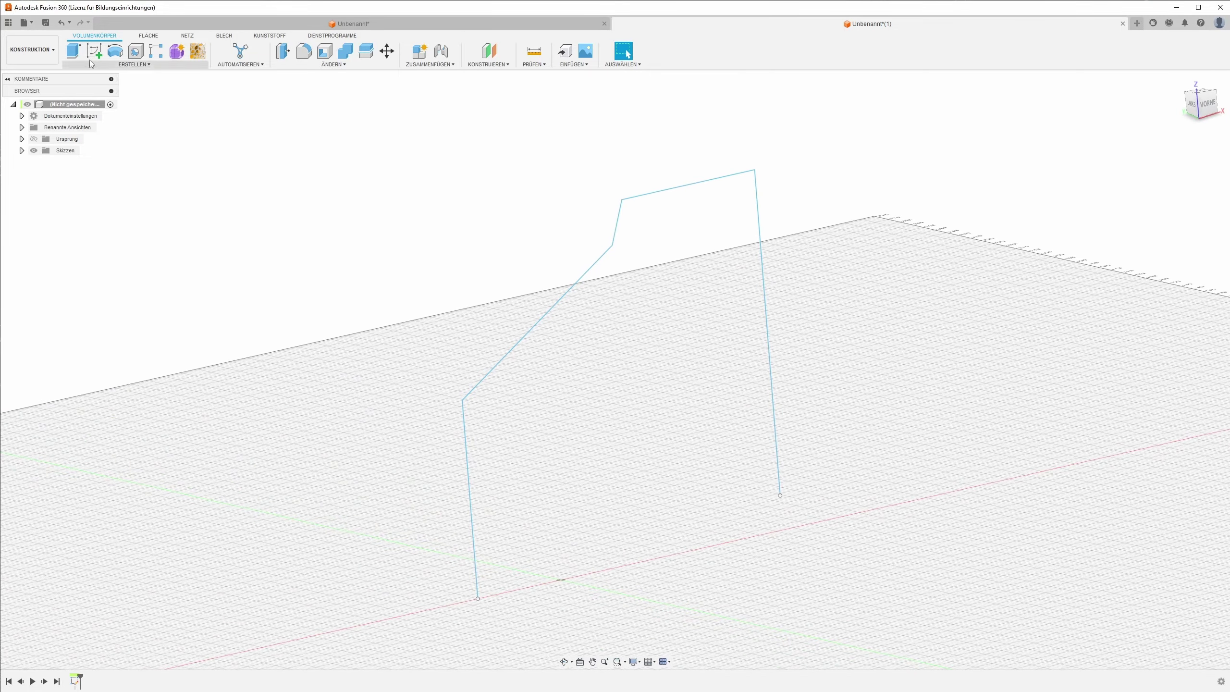
Step: Create a pipe along the sketched path with a square (Quadrat) section of size 5
{"action": "left_click", "coordinate": [127, 65]}
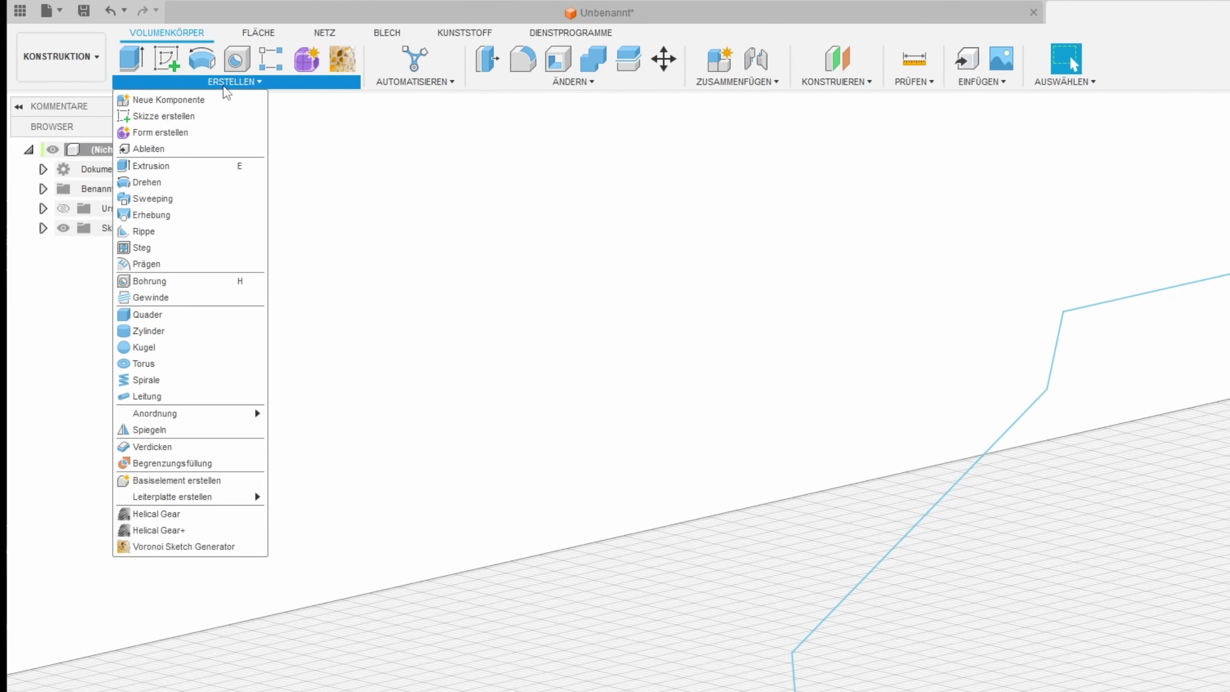
{"action": "left_click", "coordinate": [195, 400]}
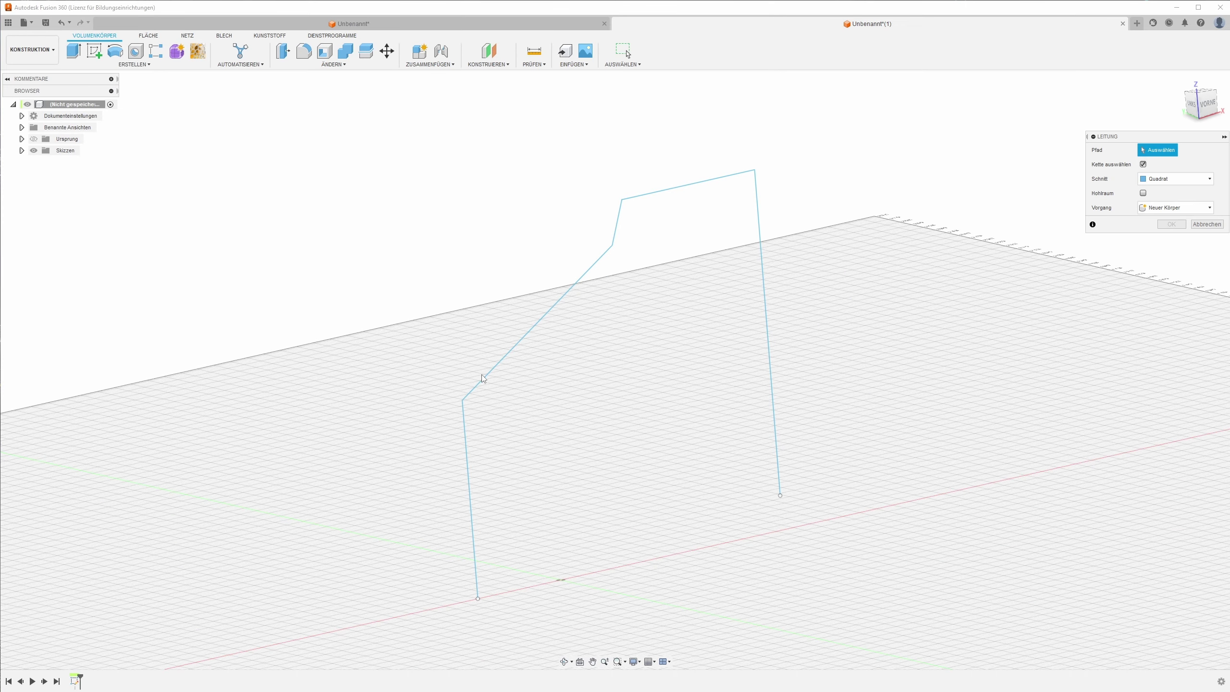
{"action": "left_click_drag", "start_coordinate": [1117, 137], "coordinate": [609, 356]}
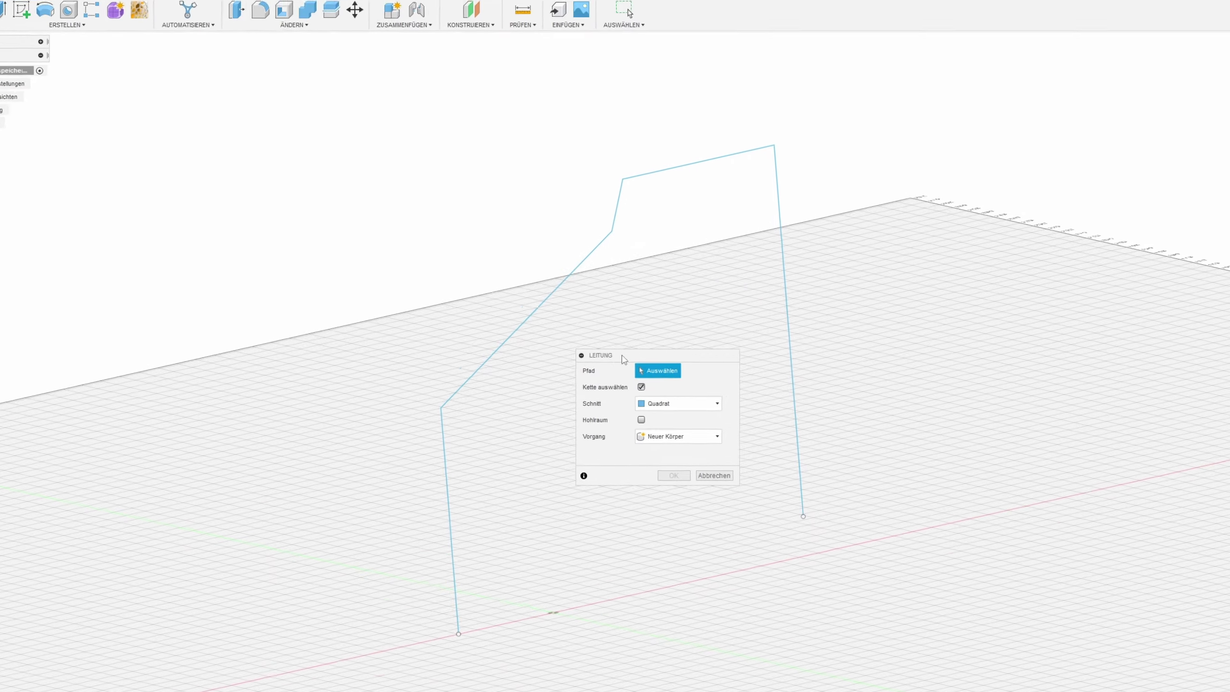
{"action": "left_click", "coordinate": [365, 546]}
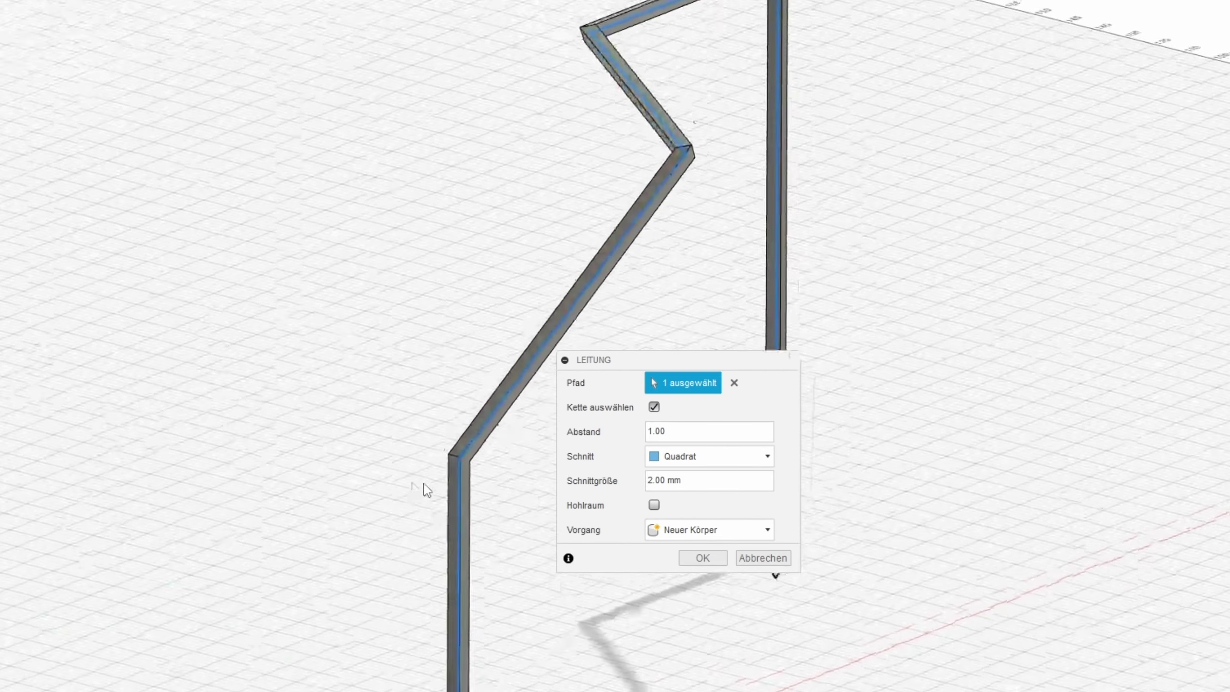
{"action": "middle_click_drag", "start_coordinate": [426, 490], "coordinate": [687, 473], "text": "shift"}
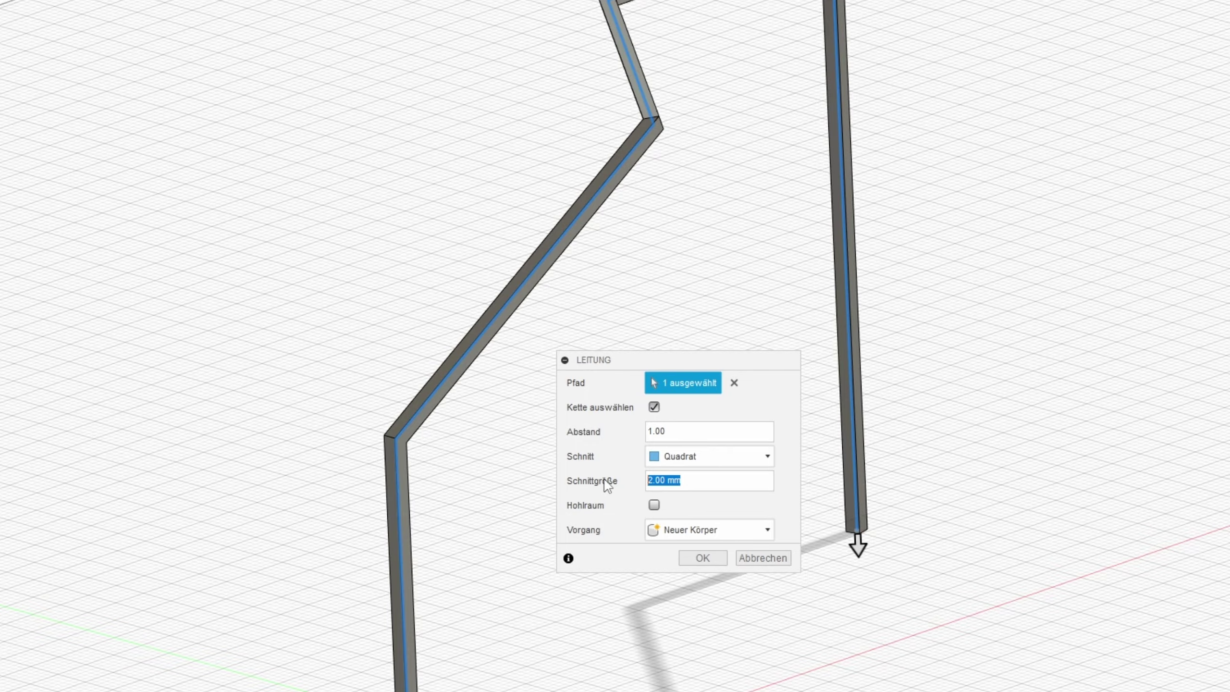
{"action": "left_click", "coordinate": [722, 435]}
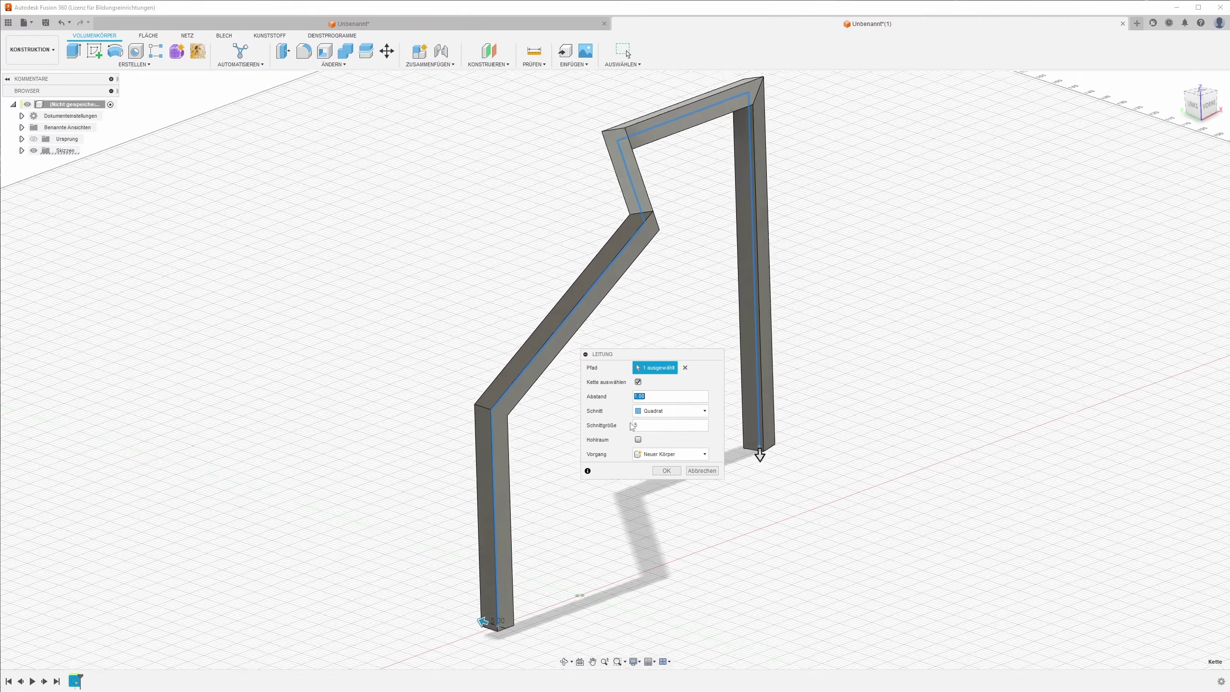
{"action": "mouse_move", "coordinate": [678, 398]}
{"action": "middle_mouse_down", "text": "shift"}
{"action": "mouse_move", "coordinate": [673, 411]}
{"action": "mouse_move", "coordinate": [479, 464]}
{"action": "mouse_move", "coordinate": [619, 267]}
{"action": "mouse_move", "coordinate": [998, 271]}
{"action": "mouse_move", "coordinate": [956, 152]}
{"action": "mouse_move", "coordinate": [918, 145]}
{"action": "middle_mouse_up", "text": "shift"}
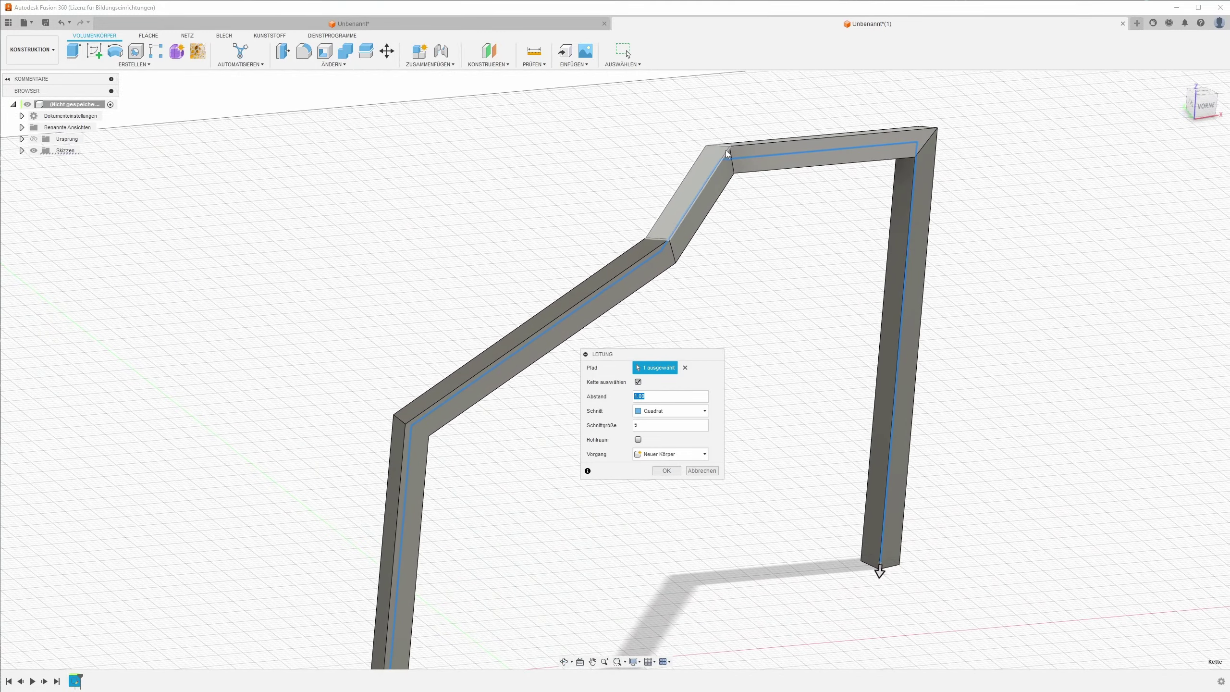
{"action": "mouse_move", "coordinate": [726, 154]}
{"action": "middle_mouse_down", "text": "shift"}
{"action": "mouse_move", "coordinate": [562, 357]}
{"action": "mouse_move", "coordinate": [502, 383]}
{"action": "mouse_move", "coordinate": [571, 349]}
{"action": "mouse_move", "coordinate": [662, 238]}
{"action": "mouse_move", "coordinate": [690, 237]}
{"action": "mouse_move", "coordinate": [663, 343]}
{"action": "middle_mouse_up", "text": "shift"}
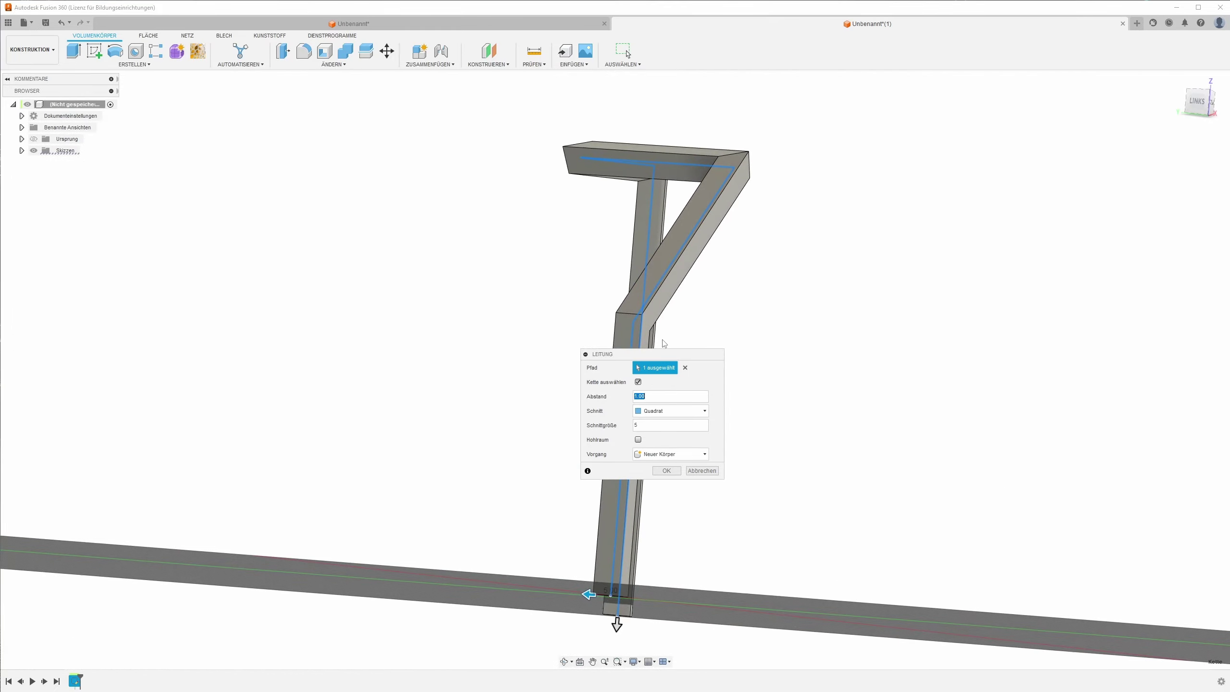
{"action": "mouse_move", "coordinate": [719, 244]}
{"action": "middle_mouse_down", "text": "shift"}
{"action": "mouse_move", "coordinate": [647, 170]}
{"action": "mouse_move", "coordinate": [658, 169]}
{"action": "mouse_move", "coordinate": [609, 248]}
{"action": "mouse_move", "coordinate": [467, 420]}
{"action": "middle_mouse_up", "text": "shift"}
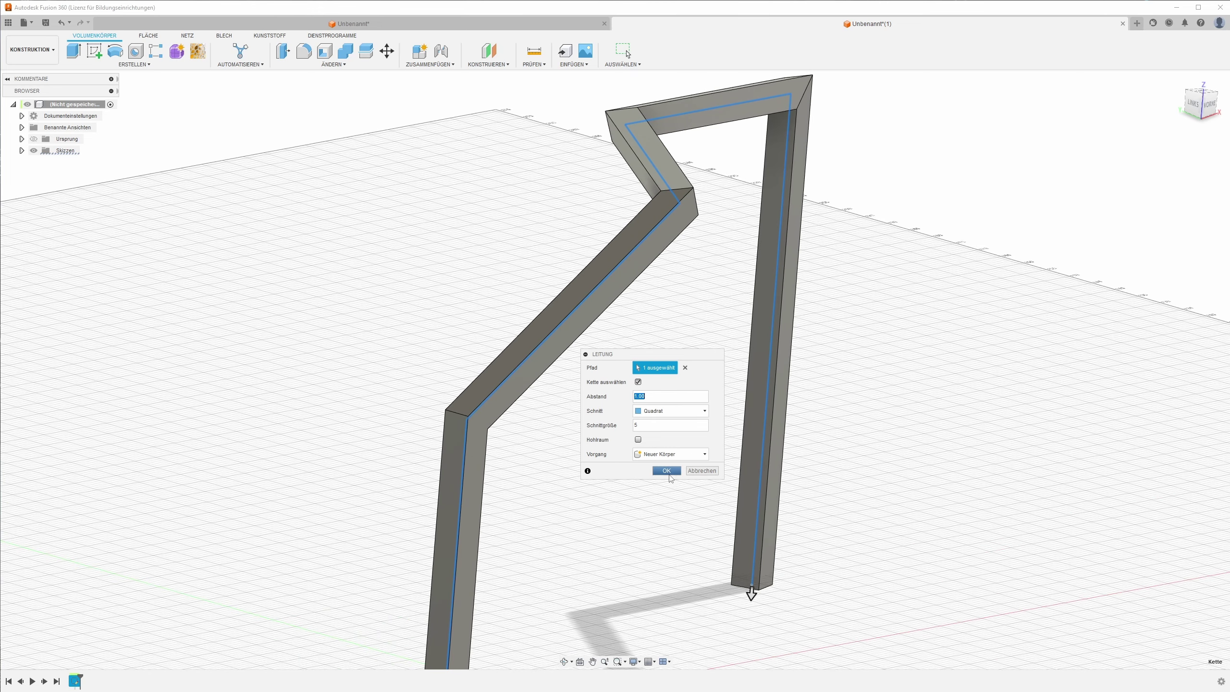
{"action": "left_click", "coordinate": [667, 471]}
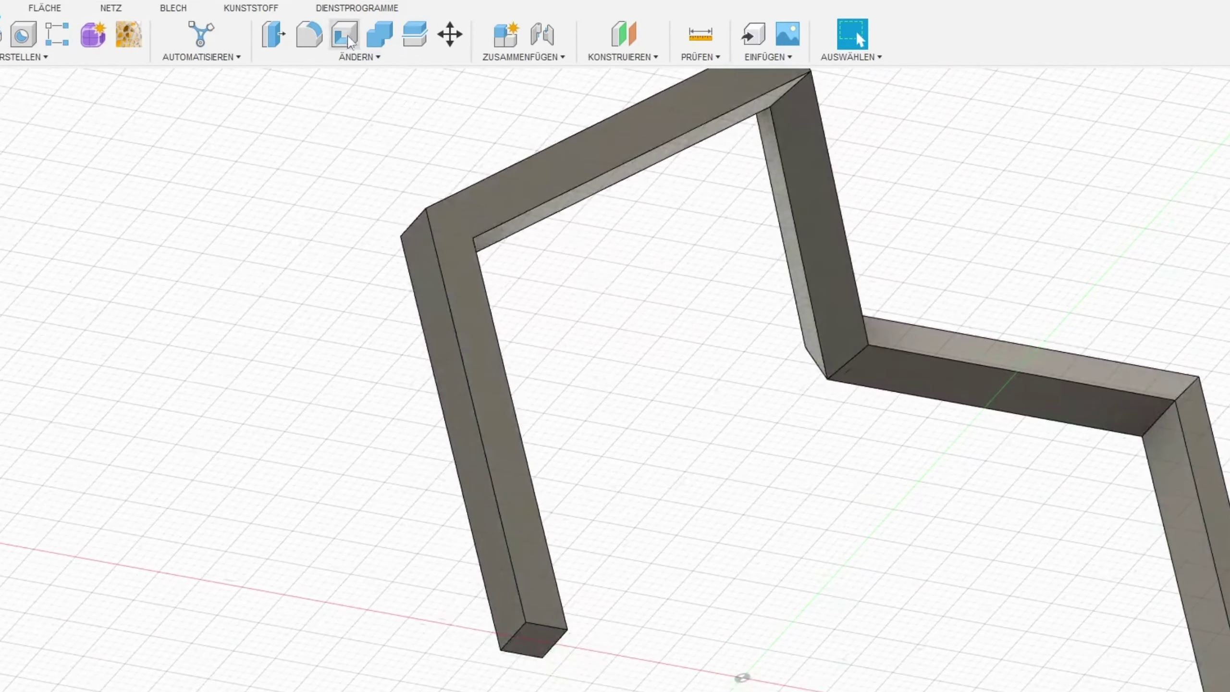
Step: Shell the tube from its end faces with a 0,5 mm inner wall thickness
{"action": "left_click", "coordinate": [547, 647]}
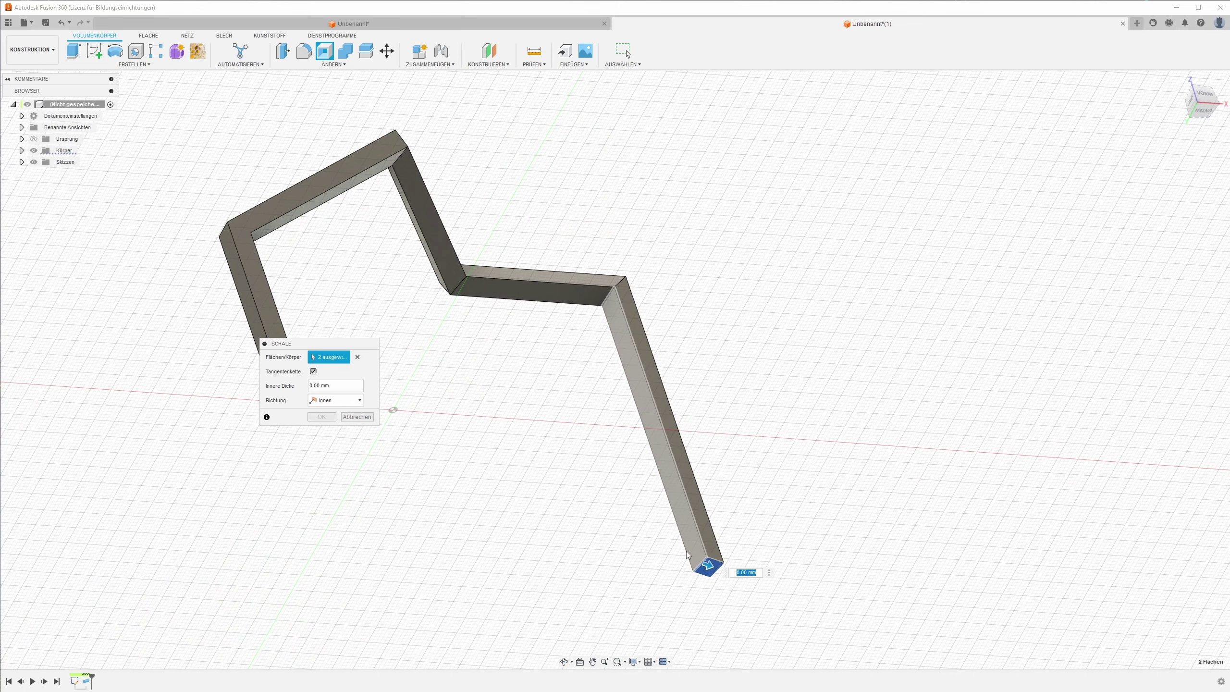
{"action": "type", "text": "1"}
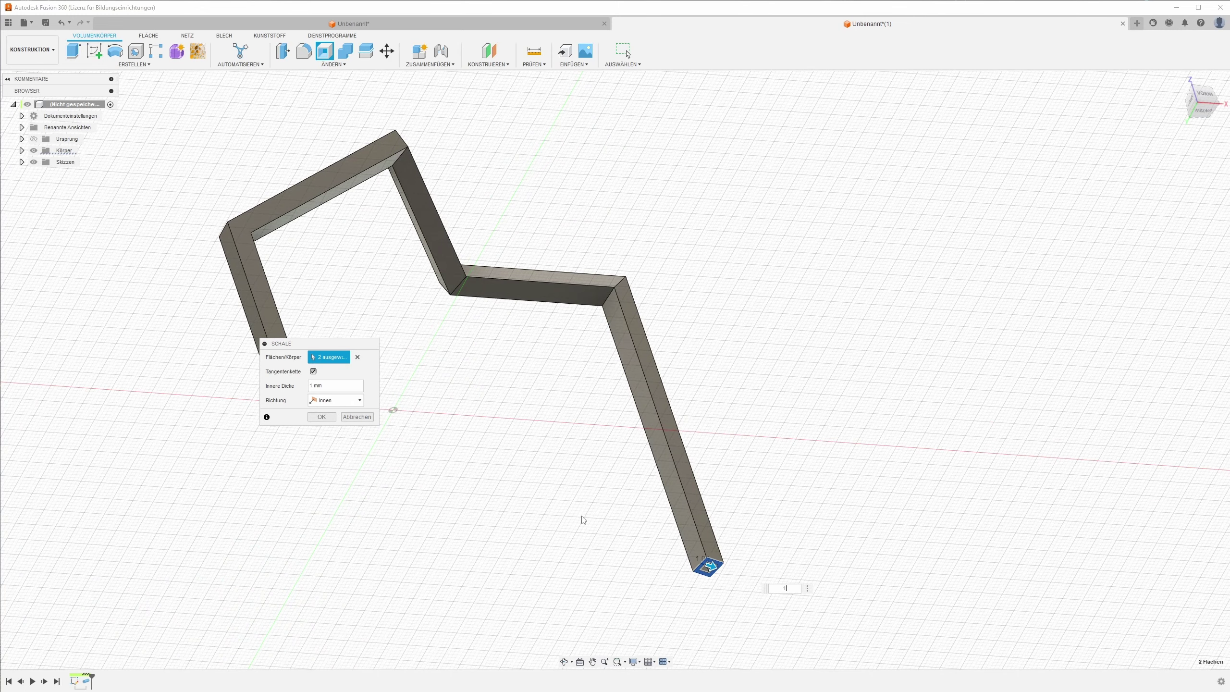
{"action": "left_click", "coordinate": [331, 385]}
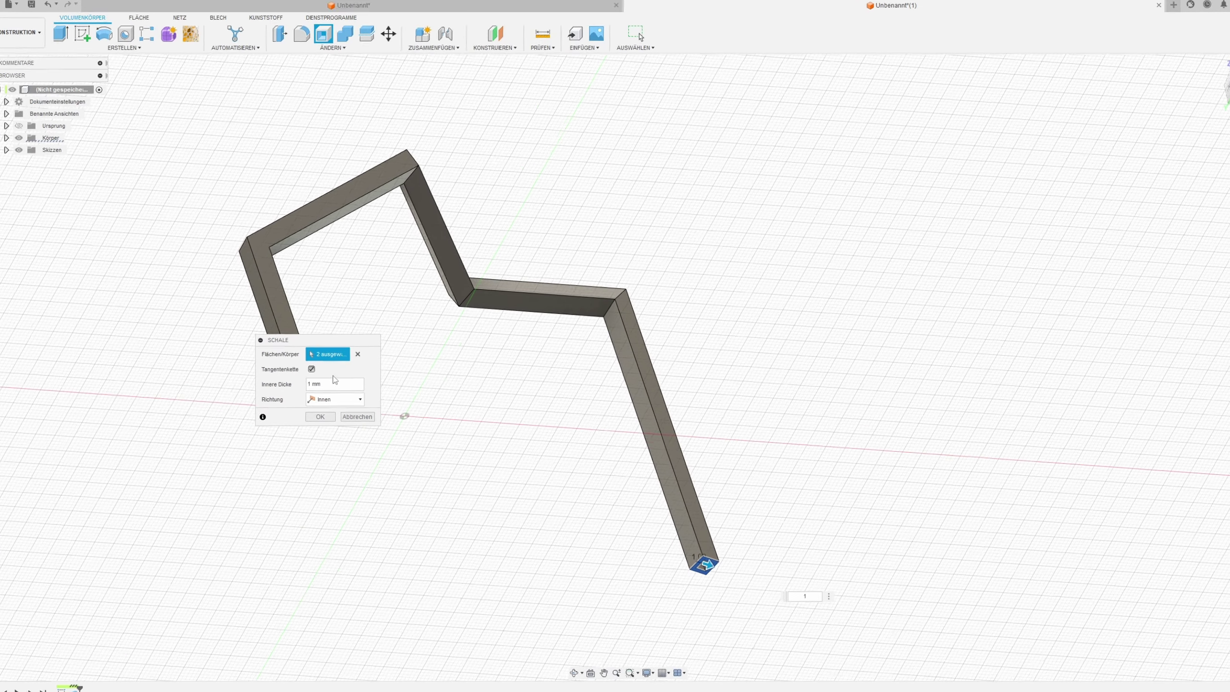
{"action": "type", "text": "0.5"}
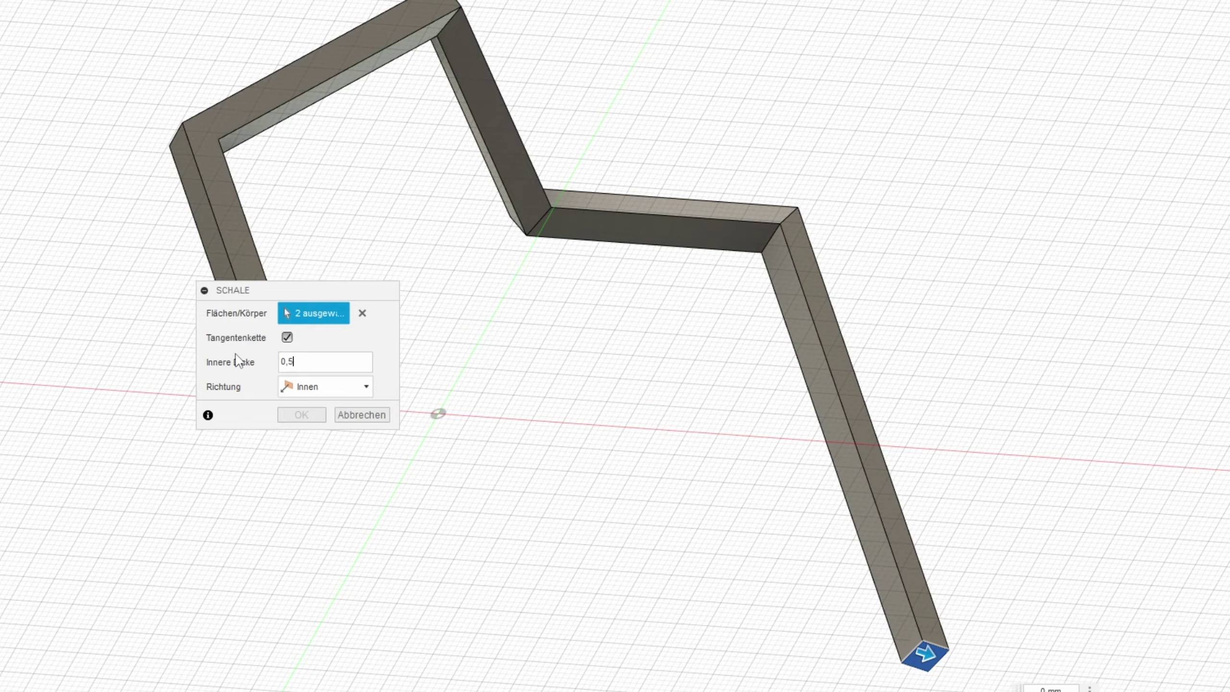
{"action": "left_click", "coordinate": [288, 416]}
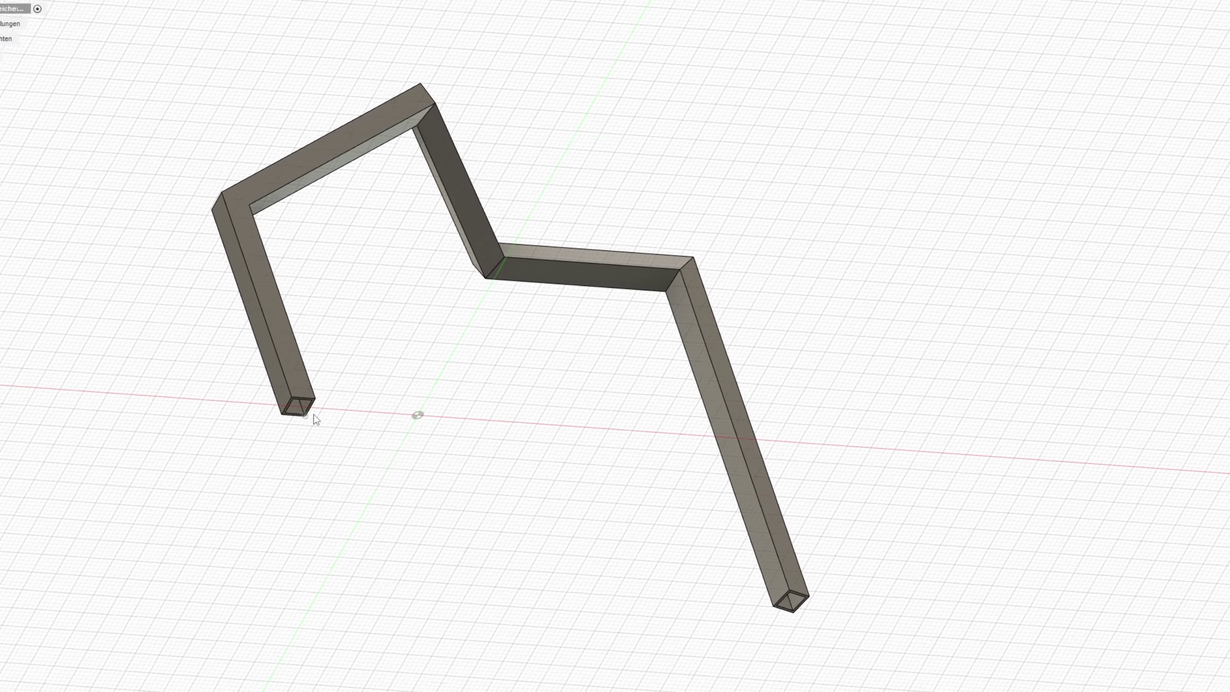
Step: Apply the ABS (Grün) appearance to the whole frame and orbit to view it
{"action": "scroll", "coordinate": [417, 410], "scroll_direction": "up", "scroll_amount": 5}
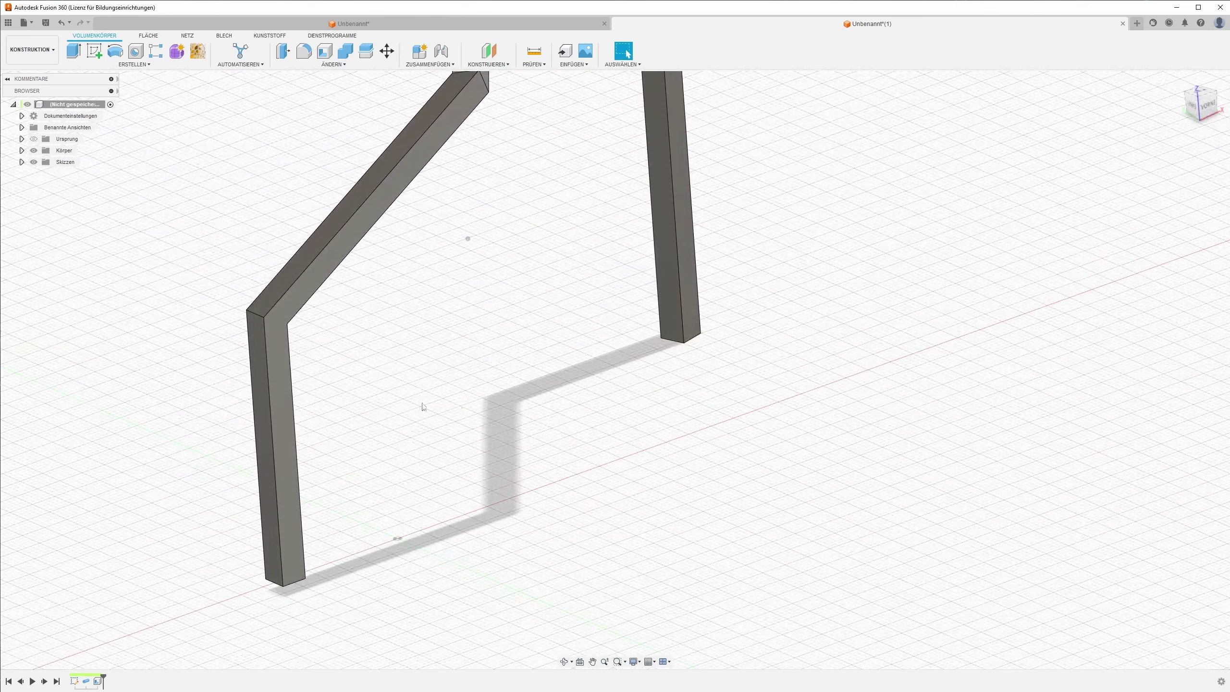
{"action": "key", "text": "a"}
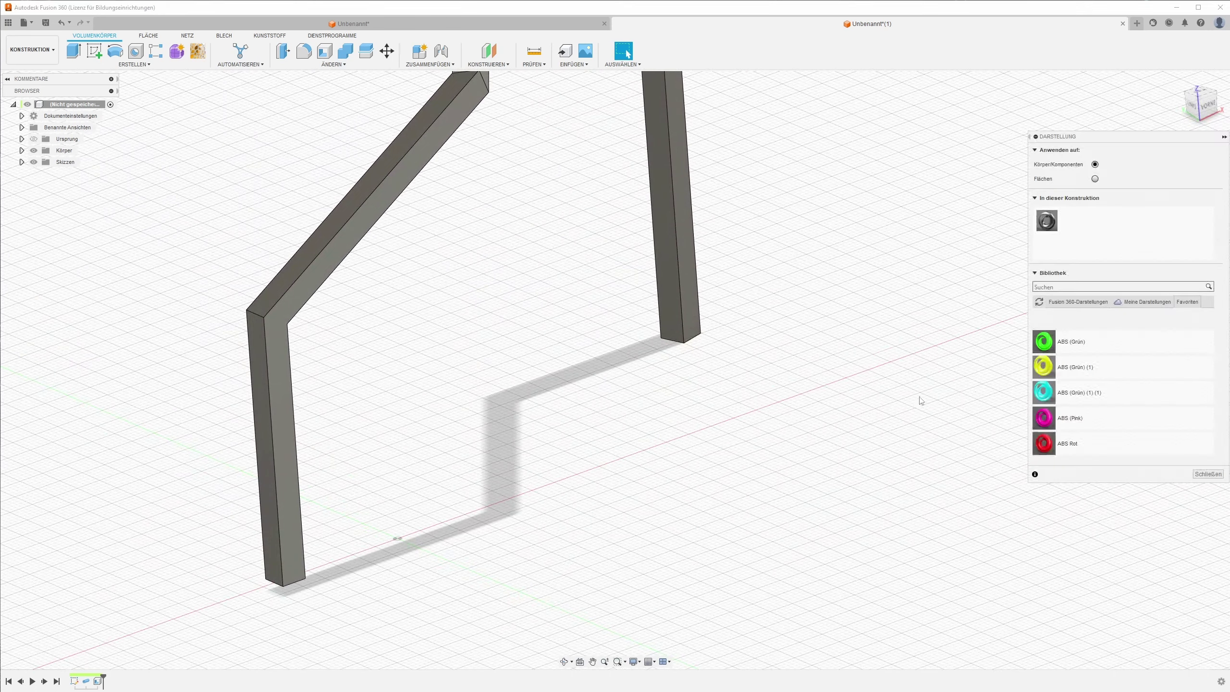
{"action": "left_click_drag", "start_coordinate": [746, 312], "coordinate": [687, 314]}
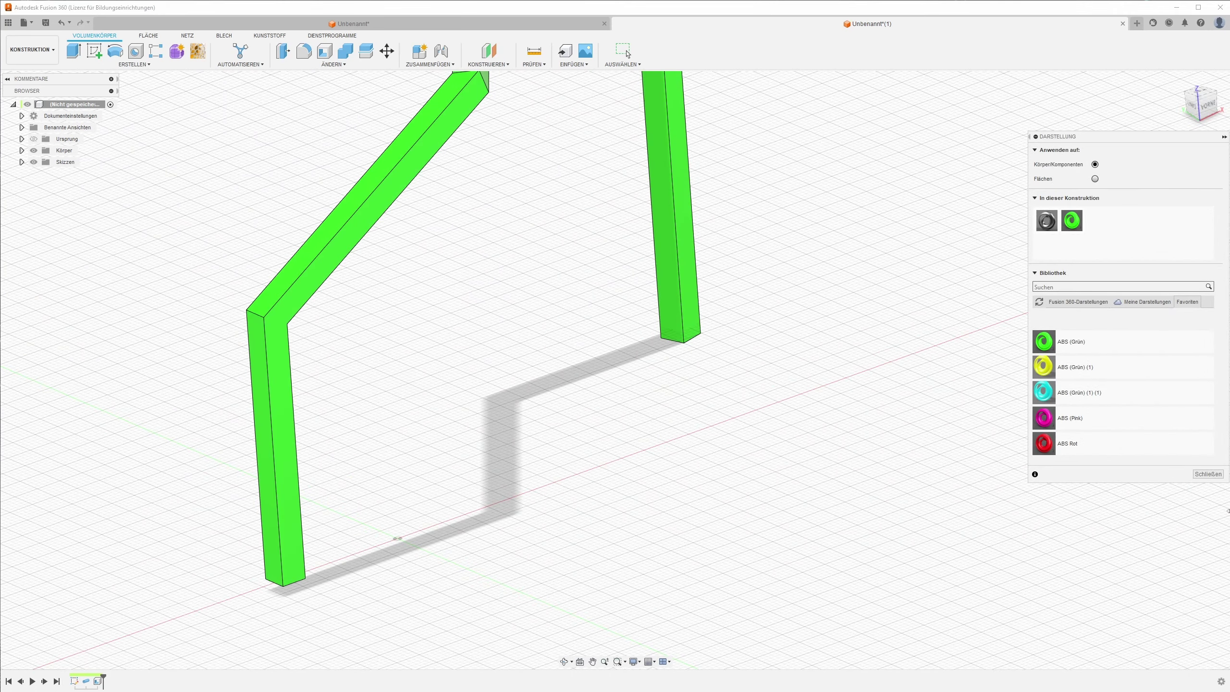
{"action": "left_click", "coordinate": [1208, 474]}
{"action": "middle_click_drag", "start_coordinate": [516, 352], "coordinate": [485, 400], "text": "shift"}
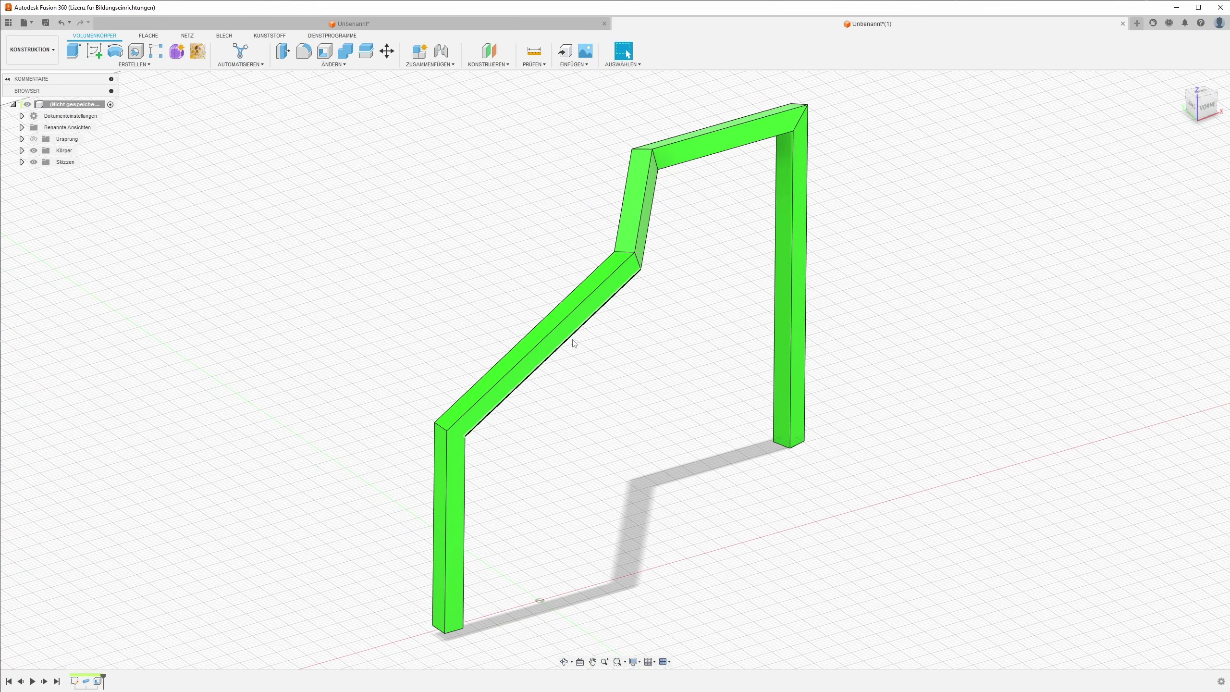
{"action": "scroll", "coordinate": [620, 357], "scroll_direction": "up", "scroll_amount": 1}
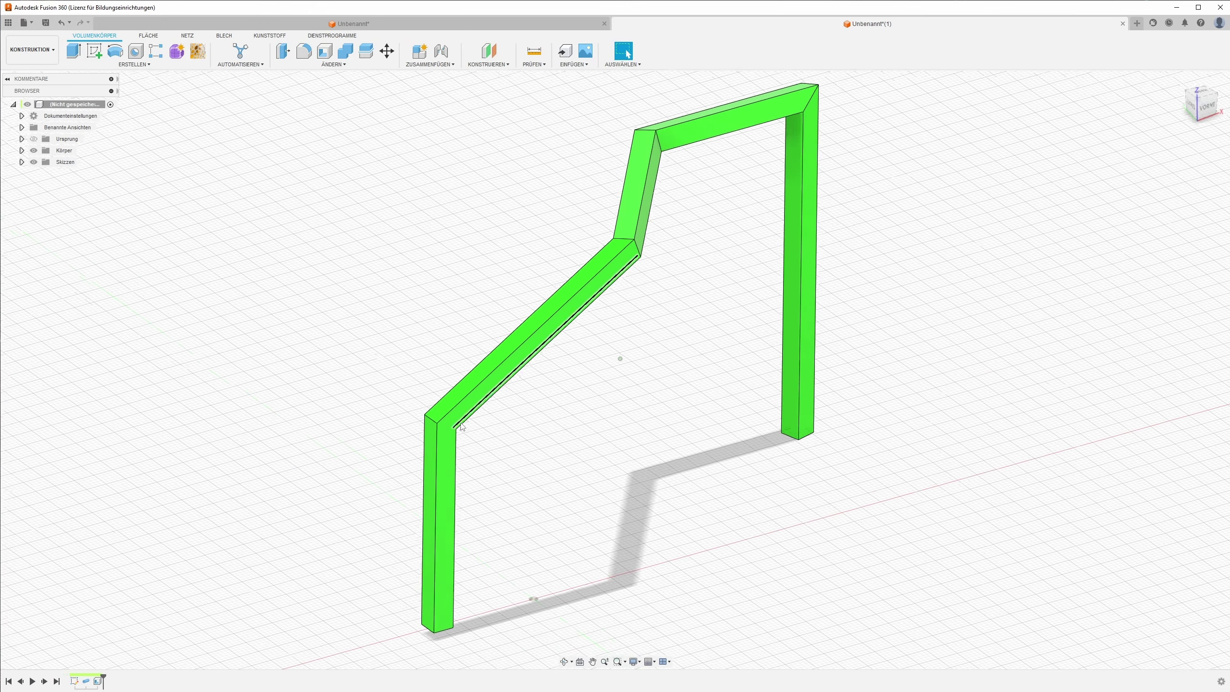
{"action": "scroll", "coordinate": [625, 333], "scroll_direction": "up", "scroll_amount": 2}
{"action": "scroll", "coordinate": [623, 332], "scroll_direction": "up", "scroll_amount": 2}
{"action": "scroll", "coordinate": [387, 387], "scroll_direction": "down", "scroll_amount": 3}
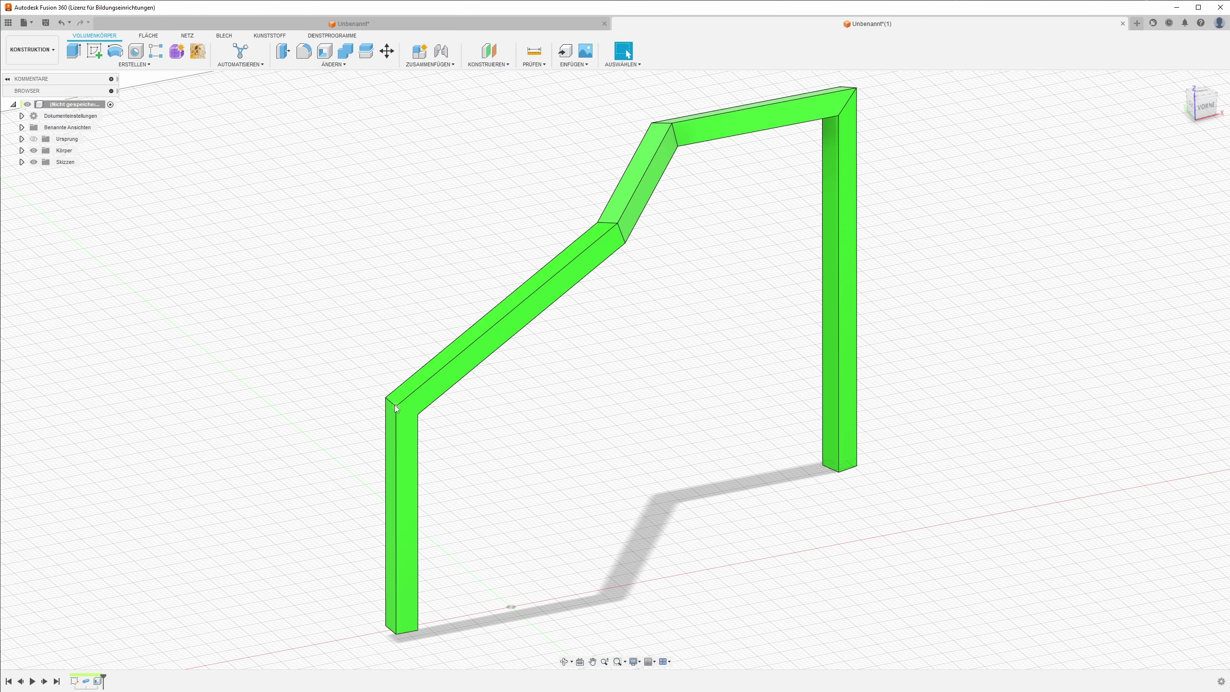
{"action": "mouse_move", "coordinate": [424, 376]}
{"action": "middle_mouse_down", "text": "shift"}
{"action": "mouse_move", "coordinate": [413, 411]}
{"action": "mouse_move", "coordinate": [469, 167]}
{"action": "middle_mouse_up", "text": "shift"}
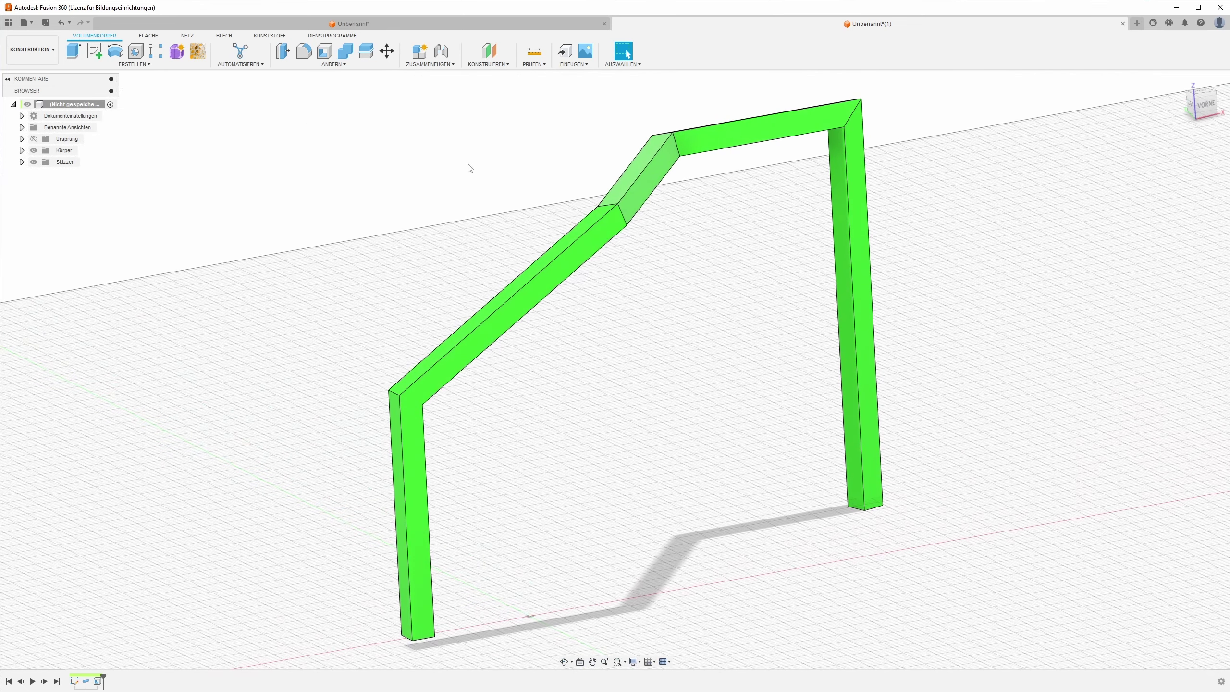
Step: Add a plane-through-two-edges construction plane at the first bend of the frame
{"action": "left_click", "coordinate": [494, 65]}
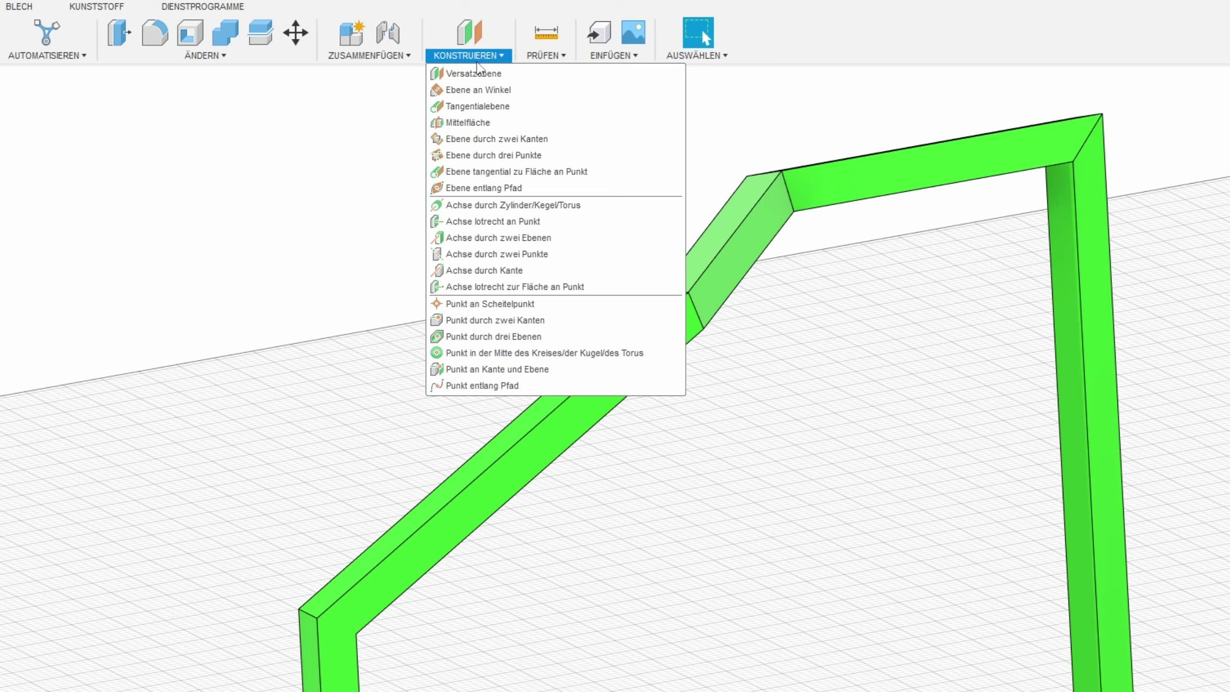
{"action": "left_click", "coordinate": [509, 139]}
{"action": "scroll", "coordinate": [439, 470], "scroll_direction": "up", "scroll_amount": 3}
{"action": "scroll", "coordinate": [431, 506], "scroll_direction": "up", "scroll_amount": 3}
{"action": "scroll", "coordinate": [383, 387], "scroll_direction": "up", "scroll_amount": 2}
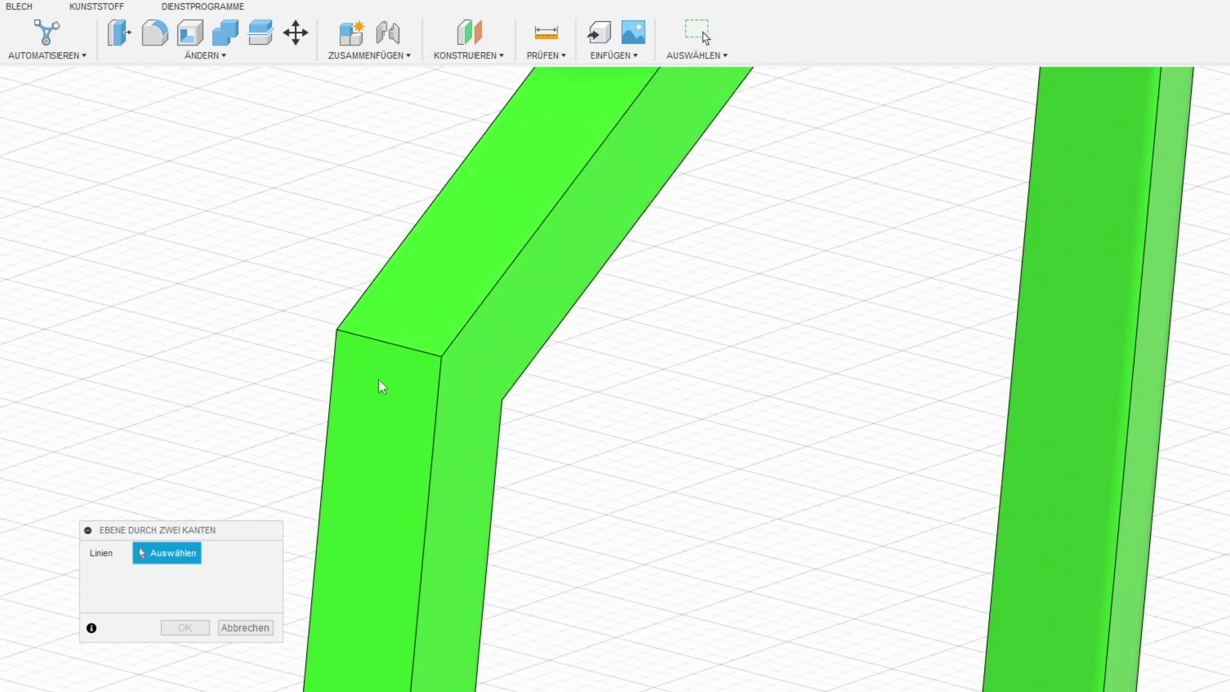
{"action": "left_click", "coordinate": [405, 355]}
{"action": "middle_click_drag", "start_coordinate": [406, 365], "coordinate": [329, 403], "text": "shift"}
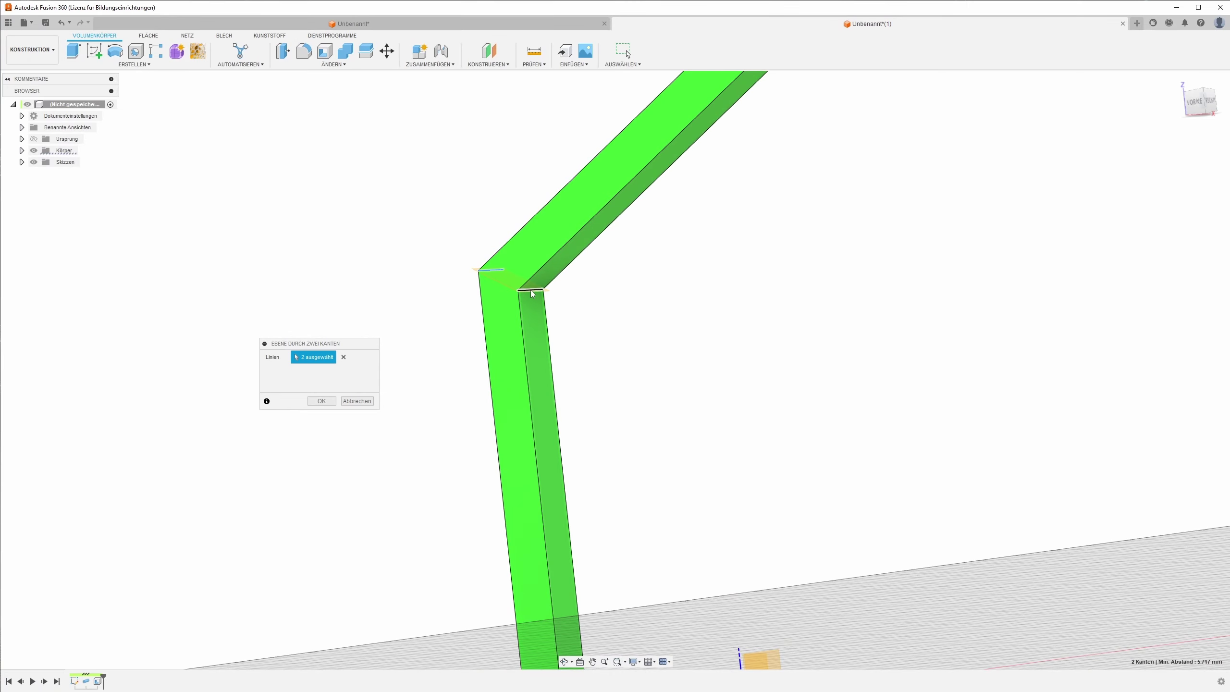
{"action": "scroll", "coordinate": [512, 304], "scroll_direction": "down", "scroll_amount": 2}
{"action": "middle_click_drag", "start_coordinate": [511, 304], "coordinate": [335, 419], "text": "shift"}
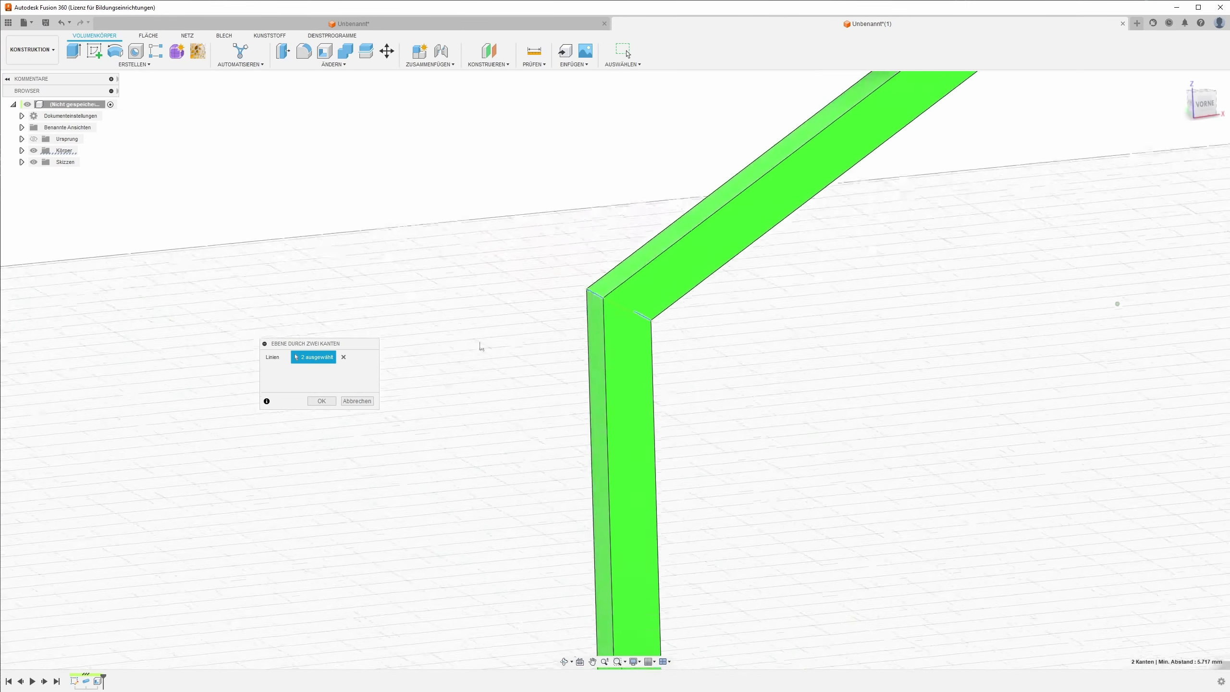
{"action": "left_click", "coordinate": [321, 401]}
{"action": "mouse_move", "coordinate": [470, 406]}
{"action": "middle_mouse_down", "text": "shift"}
{"action": "mouse_move", "coordinate": [643, 382]}
{"action": "mouse_move", "coordinate": [524, 190]}
{"action": "mouse_move", "coordinate": [796, 387]}
{"action": "mouse_move", "coordinate": [577, 334]}
{"action": "middle_mouse_up", "text": "shift"}
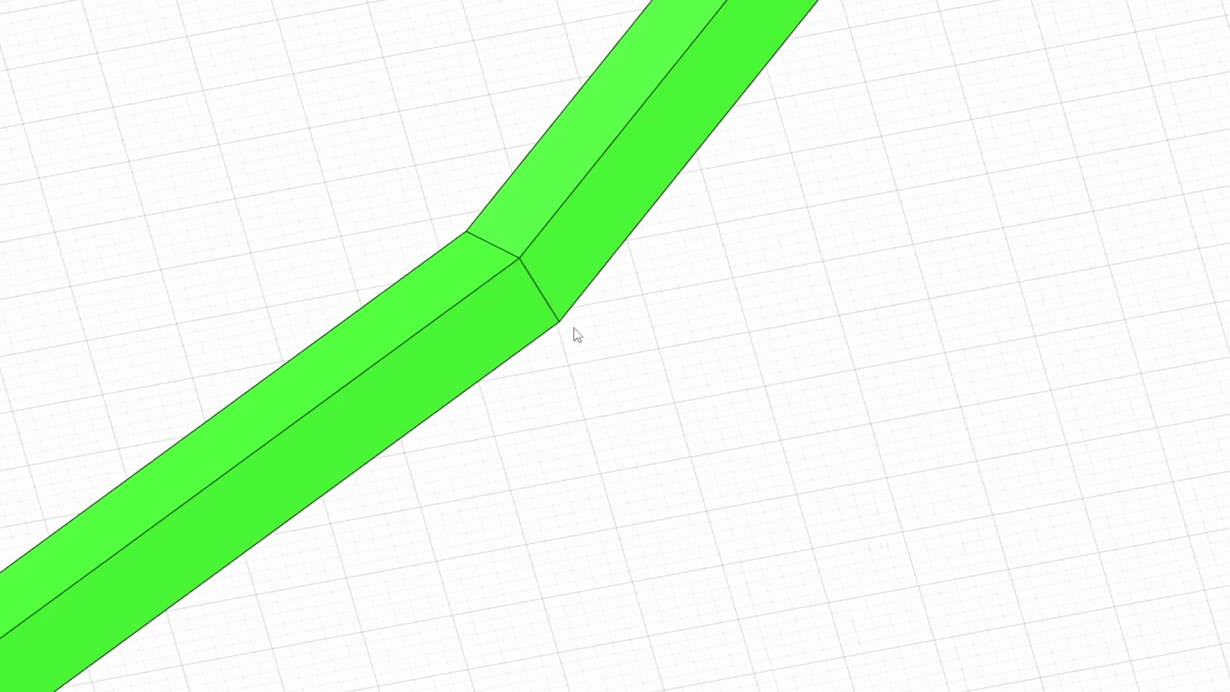
Step: Repeat the command to add a second construction plane at the next bend
{"action": "right_click", "coordinate": [605, 447]}
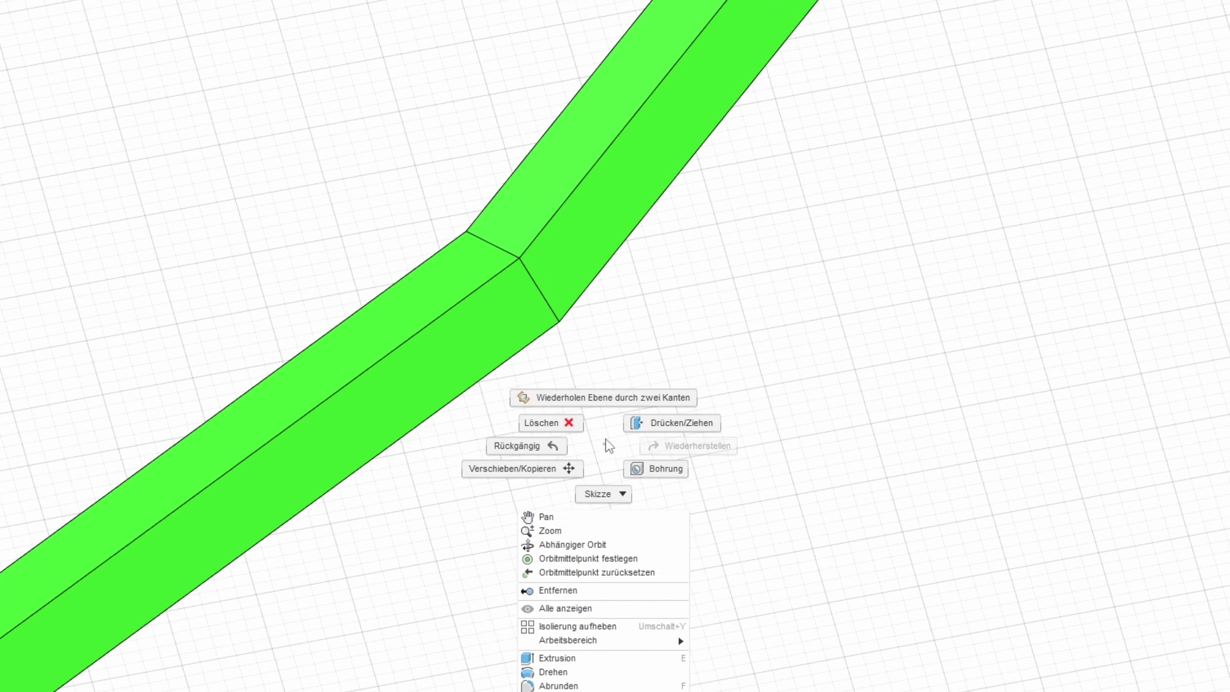
{"action": "left_click", "coordinate": [605, 397]}
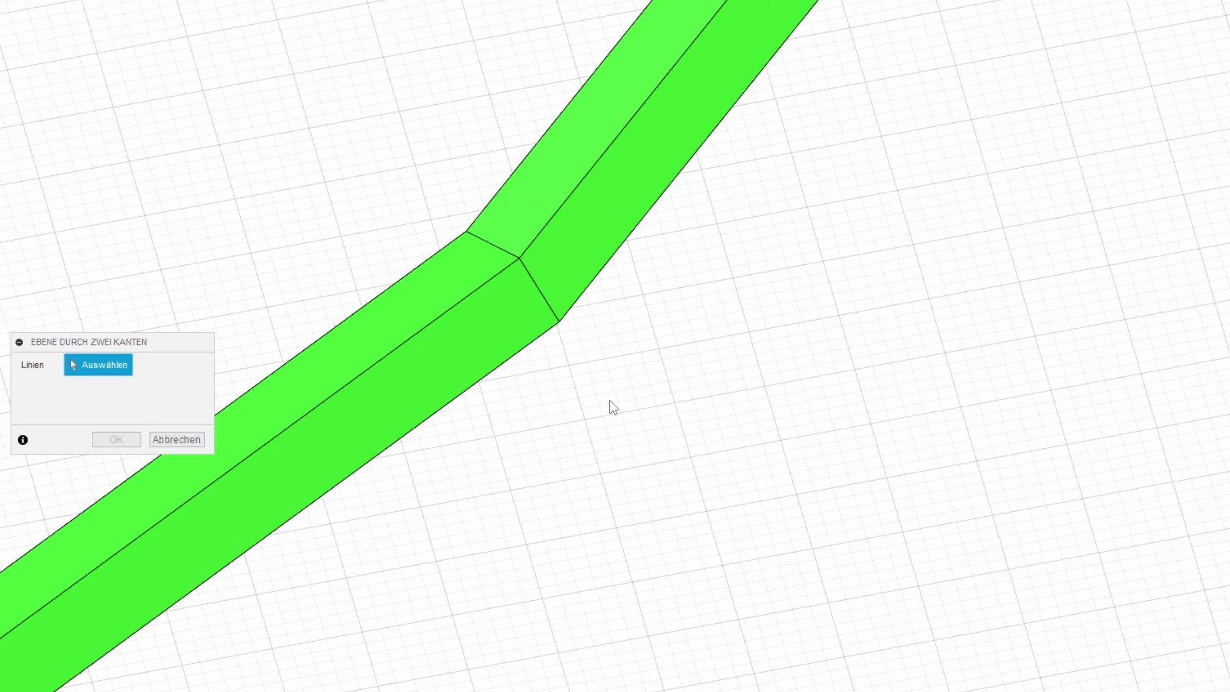
{"action": "left_click", "coordinate": [501, 252]}
{"action": "mouse_move", "coordinate": [502, 251]}
{"action": "middle_mouse_down", "text": "shift"}
{"action": "mouse_move", "coordinate": [552, 299]}
{"action": "mouse_move", "coordinate": [444, 156]}
{"action": "mouse_move", "coordinate": [687, 362]}
{"action": "mouse_move", "coordinate": [731, 524]}
{"action": "middle_mouse_up", "text": "shift"}
{"action": "left_click", "coordinate": [435, 131]}
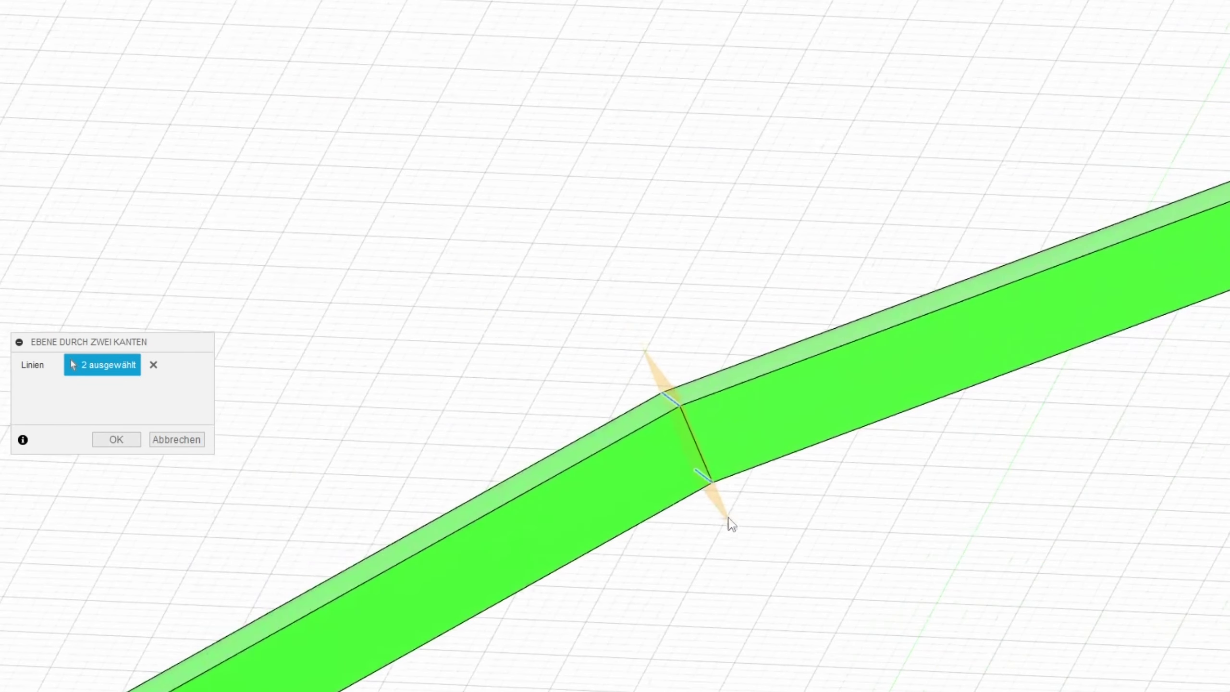
{"action": "left_click", "coordinate": [119, 440]}
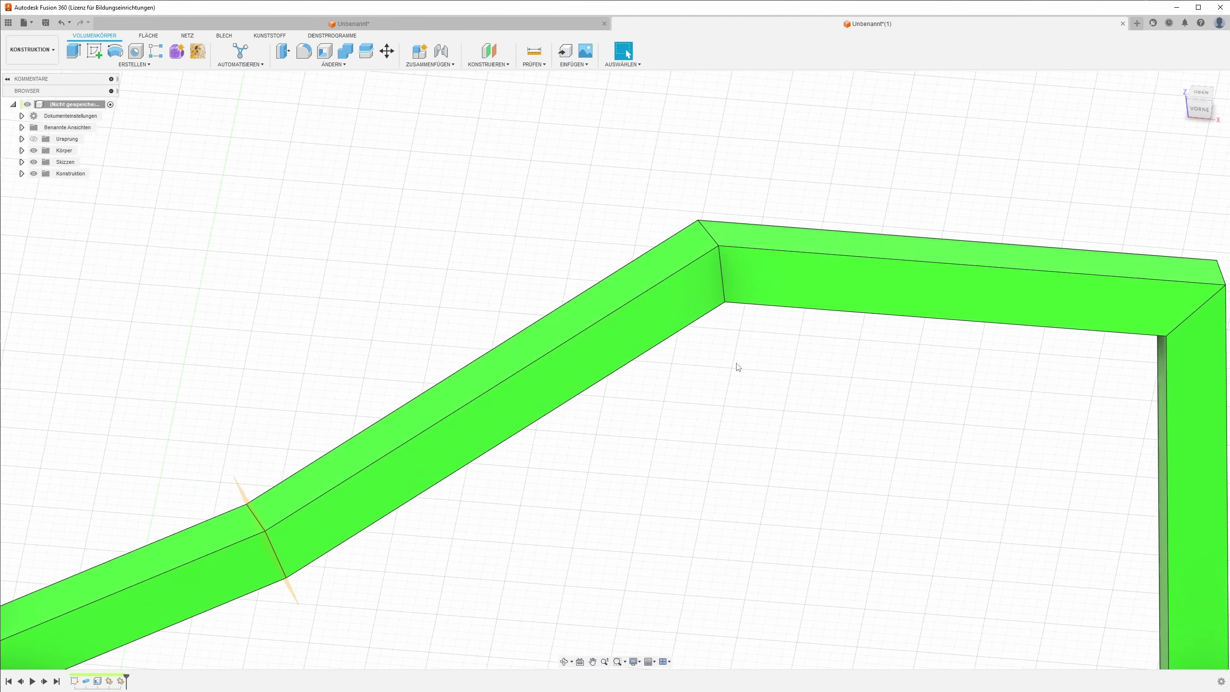
Step: Add a third construction plane through the edges of the following joint
{"action": "right_click", "coordinate": [728, 361]}
{"action": "left_click", "coordinate": [730, 330]}
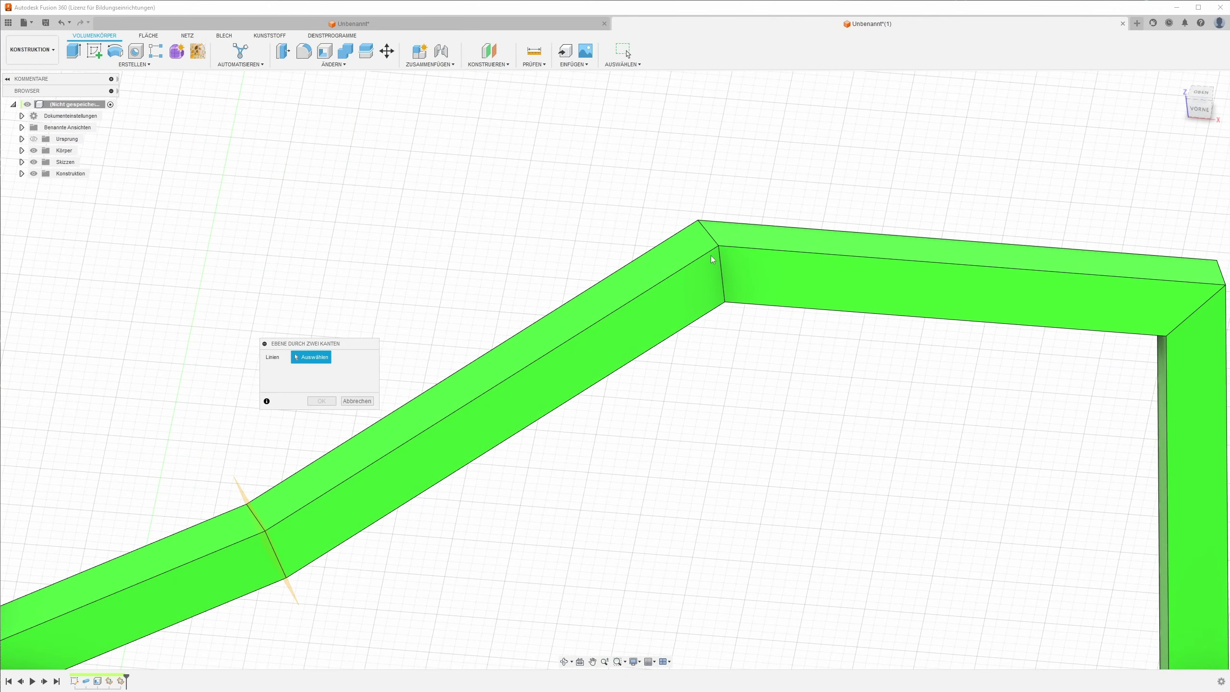
{"action": "middle_click_drag", "start_coordinate": [716, 248], "coordinate": [754, 412], "text": "shift"}
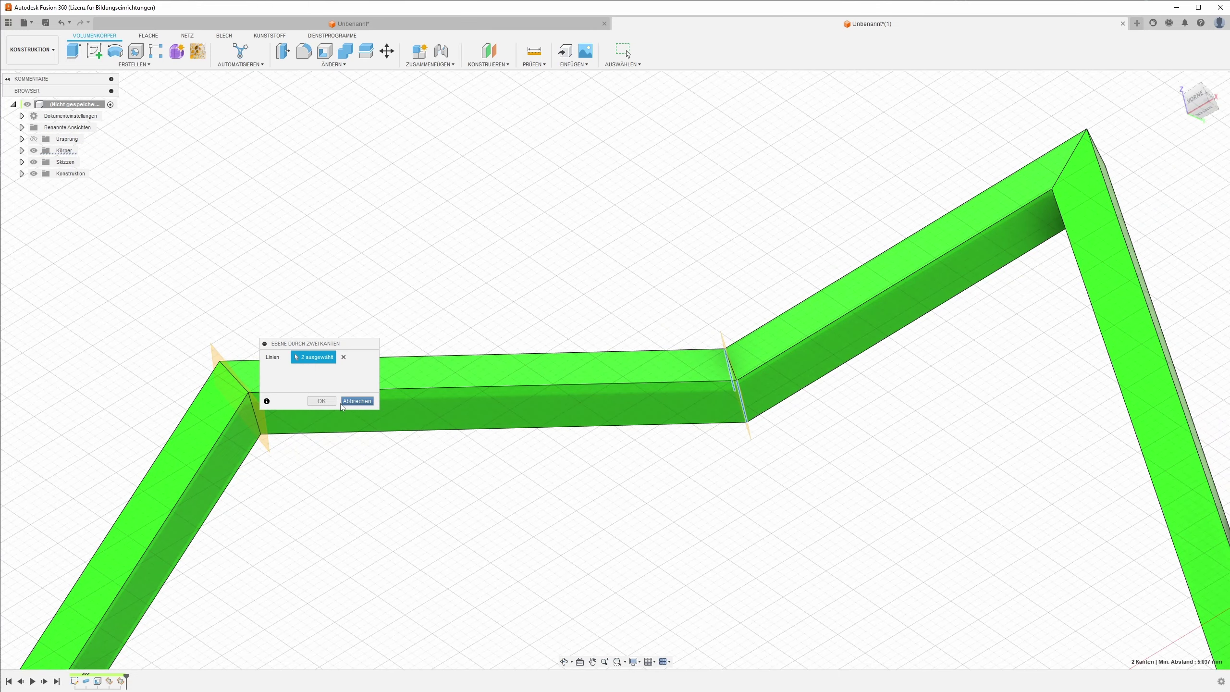
{"action": "left_click", "coordinate": [321, 401]}
{"action": "mouse_move", "coordinate": [722, 462]}
{"action": "middle_mouse_down", "text": "shift"}
{"action": "mouse_move", "coordinate": [998, 296]}
{"action": "mouse_move", "coordinate": [1029, 344]}
{"action": "middle_mouse_up", "text": "shift"}
Step: Add a fourth plane through the outer and inner edges of the top corner
{"action": "right_click", "coordinate": [1042, 332]}
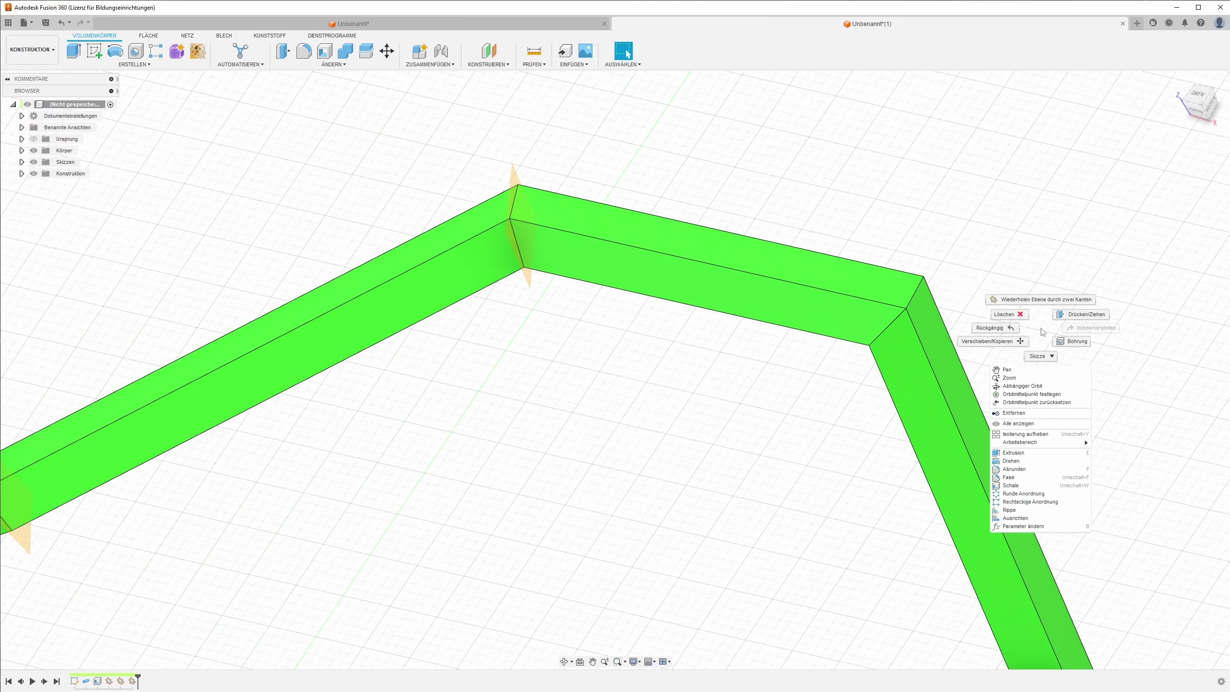
{"action": "left_click", "coordinate": [1052, 302]}
{"action": "left_click", "coordinate": [915, 301]}
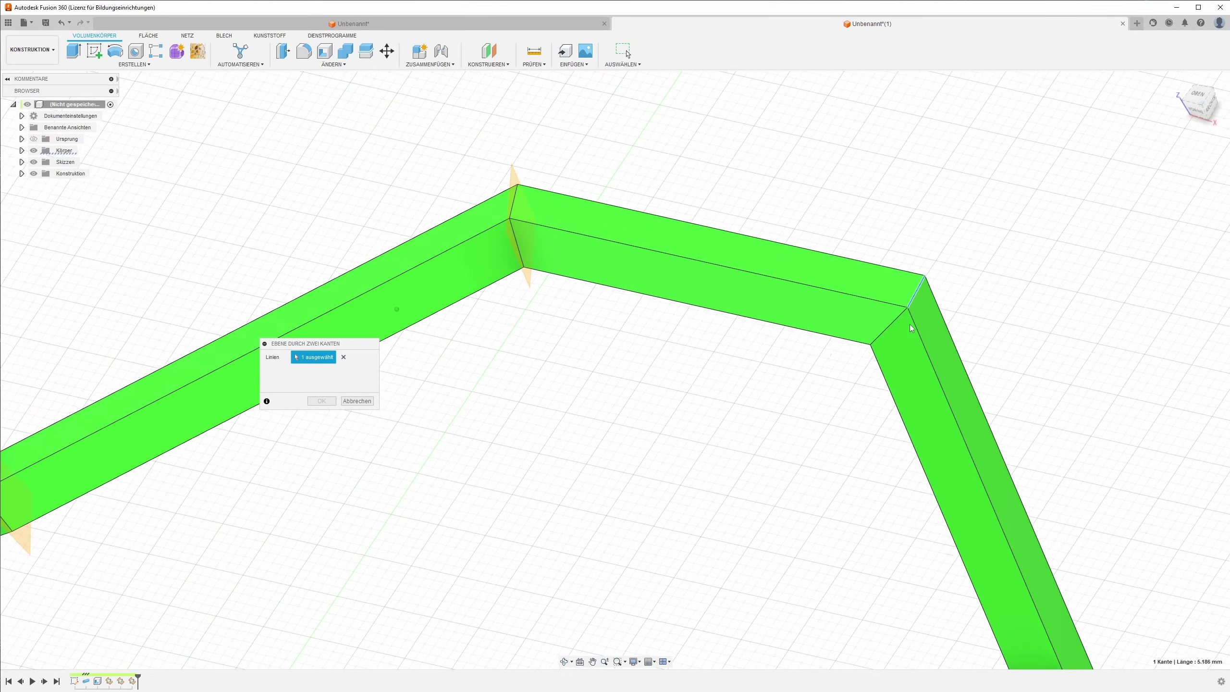
{"action": "middle_click_drag", "start_coordinate": [914, 302], "coordinate": [731, 447], "text": "shift"}
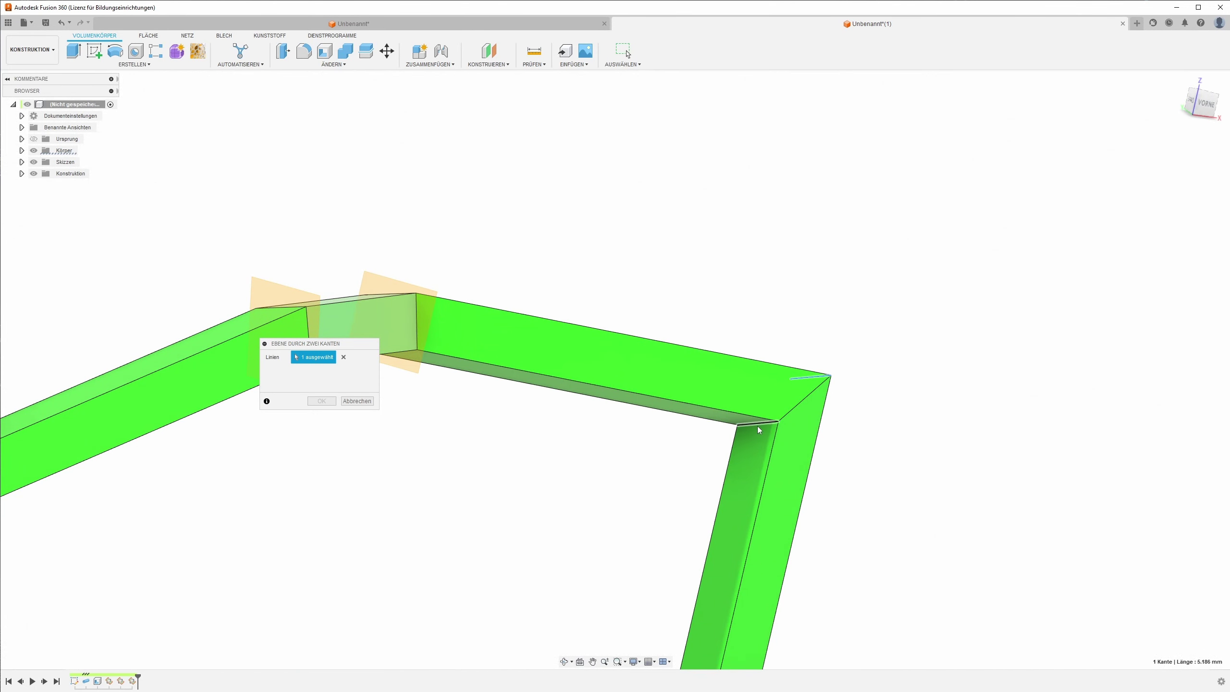
{"action": "left_click", "coordinate": [758, 426]}
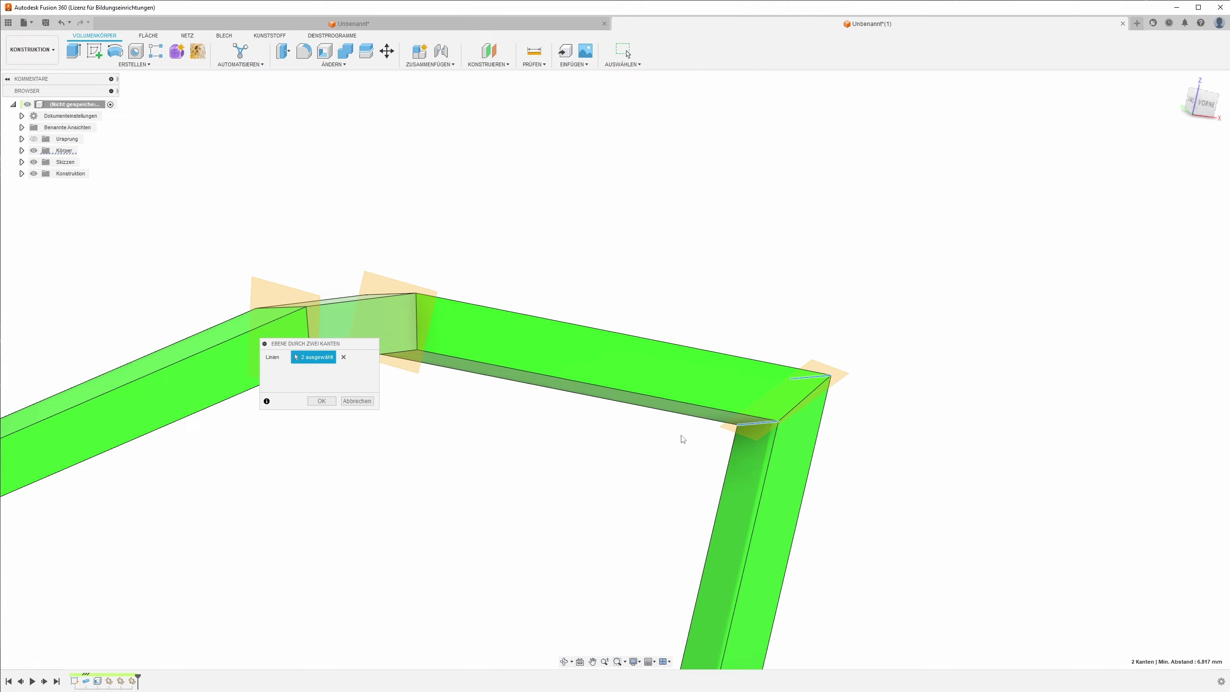
{"action": "left_click", "coordinate": [322, 401]}
Step: Start Körper teilen and select the whole frame tube as the body to split
{"action": "middle_click_drag", "start_coordinate": [406, 448], "coordinate": [663, 419], "text": "shift"}
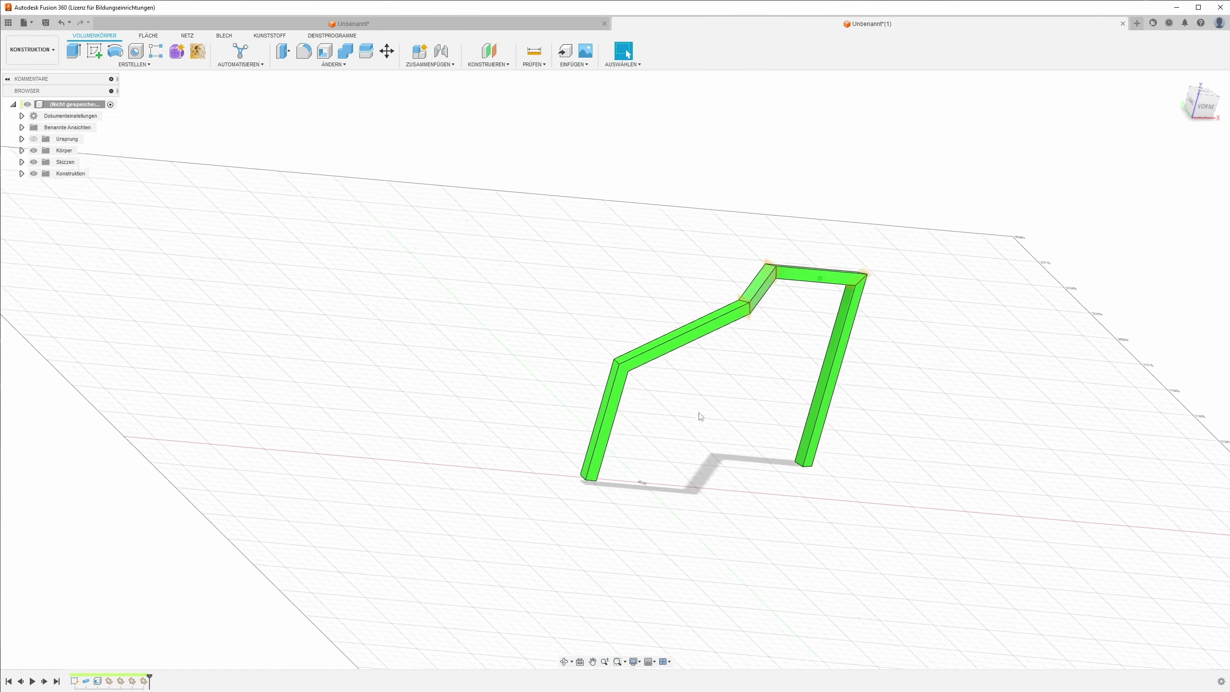
{"action": "scroll", "coordinate": [662, 419], "scroll_direction": "up", "scroll_amount": 3}
{"action": "mouse_move", "coordinate": [793, 420]}
{"action": "middle_mouse_down", "text": "shift"}
{"action": "mouse_move", "coordinate": [691, 300]}
{"action": "mouse_move", "coordinate": [582, 274]}
{"action": "middle_mouse_up", "text": "shift"}
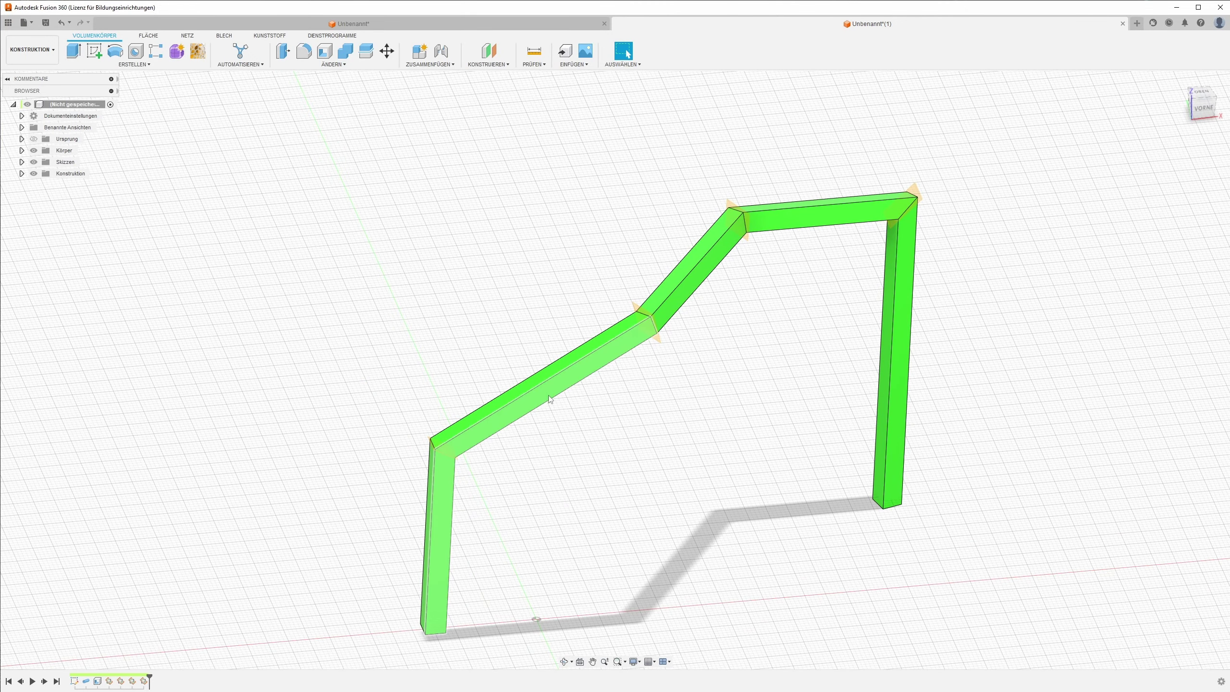
{"action": "left_click", "coordinate": [334, 64]}
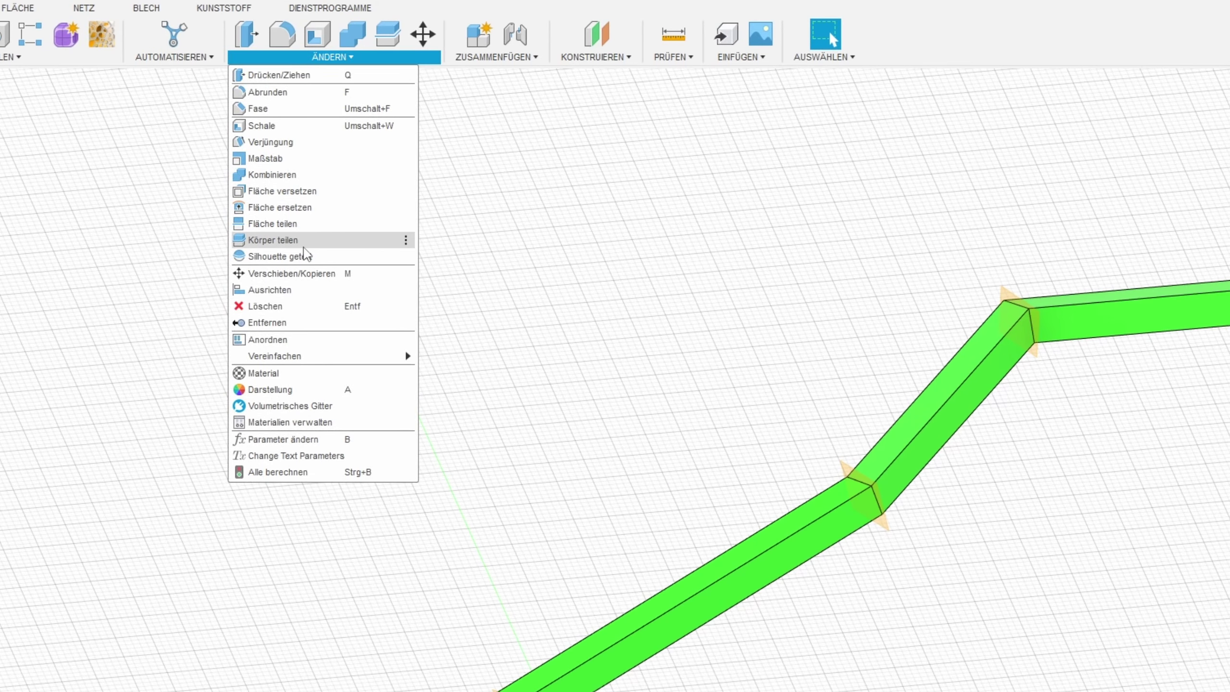
{"action": "left_click", "coordinate": [290, 240]}
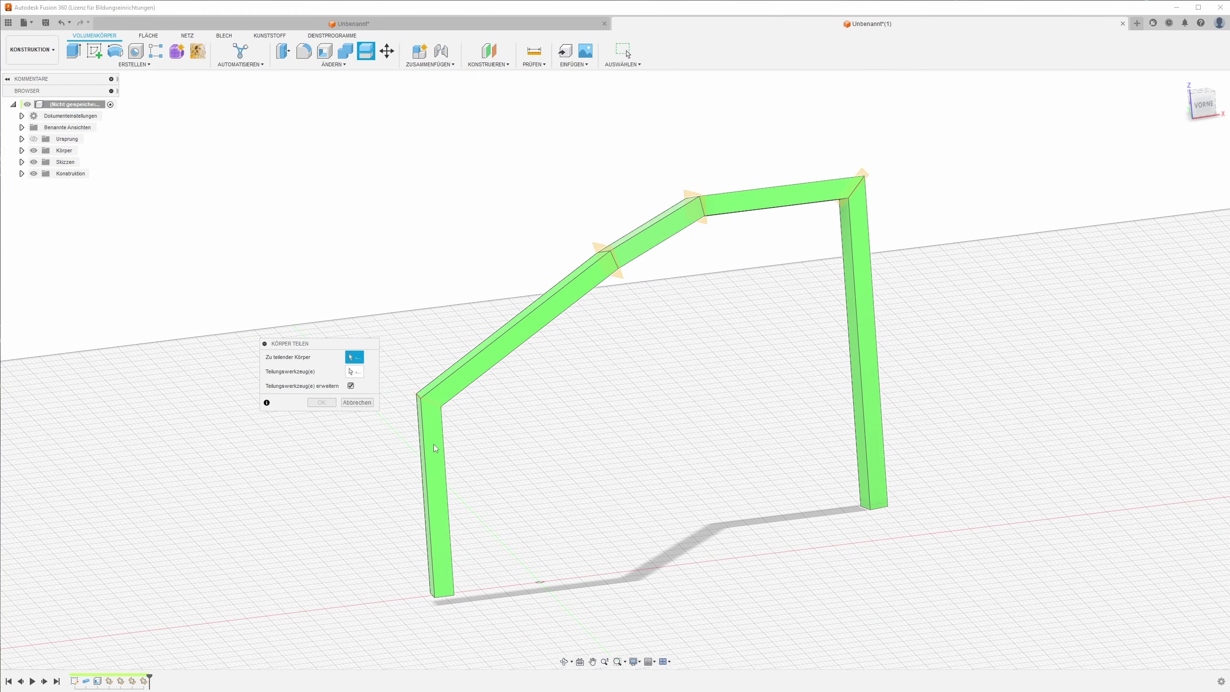
{"action": "left_click", "coordinate": [434, 448]}
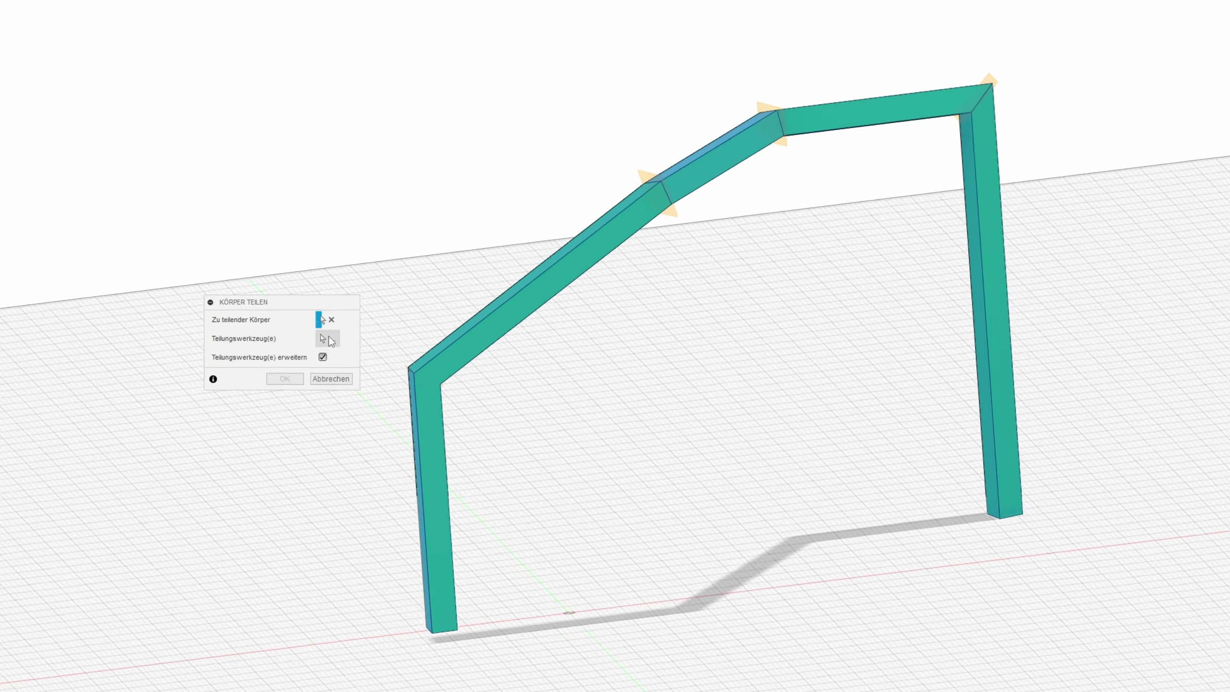
{"action": "scroll", "coordinate": [390, 344], "scroll_direction": "up", "scroll_amount": 3}
{"action": "scroll", "coordinate": [485, 358], "scroll_direction": "up", "scroll_amount": 3}
{"action": "scroll", "coordinate": [587, 358], "scroll_direction": "up", "scroll_amount": 2}
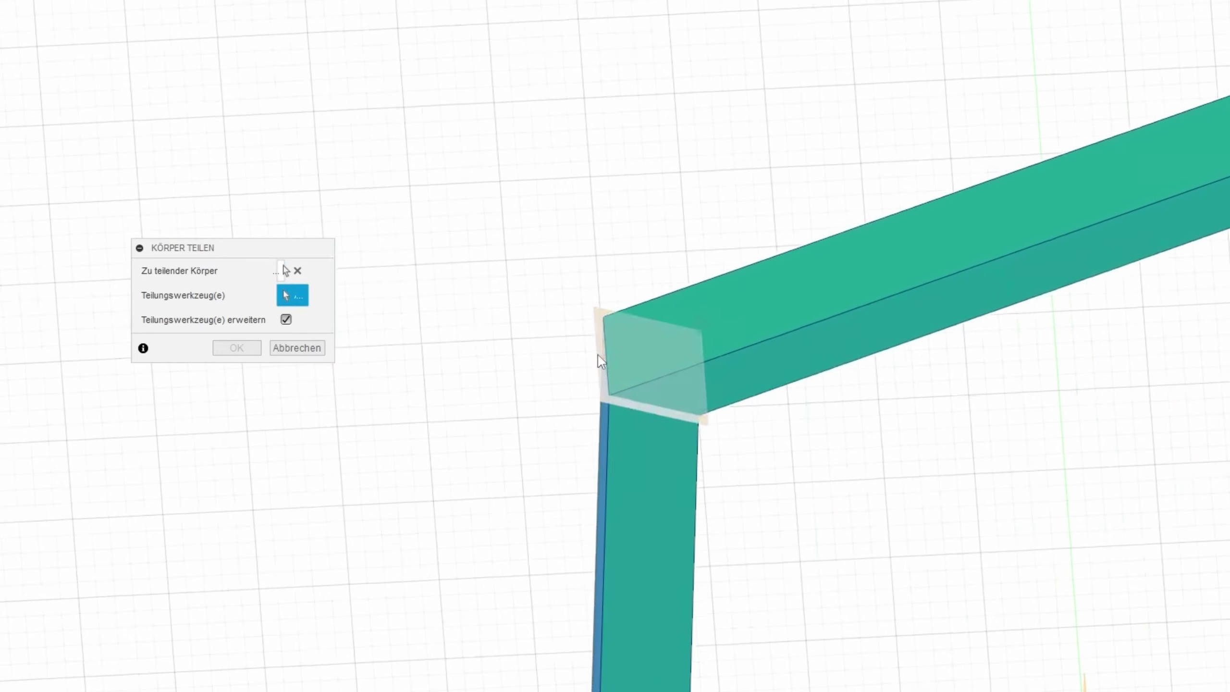
Step: Use the lower-left corner face as splitting tool and confirm the split
{"action": "left_click", "coordinate": [601, 357]}
{"action": "mouse_move", "coordinate": [601, 357]}
{"action": "middle_mouse_down", "text": "shift"}
{"action": "mouse_move", "coordinate": [457, 177]}
{"action": "mouse_move", "coordinate": [480, 242]}
{"action": "middle_mouse_up", "text": "shift"}
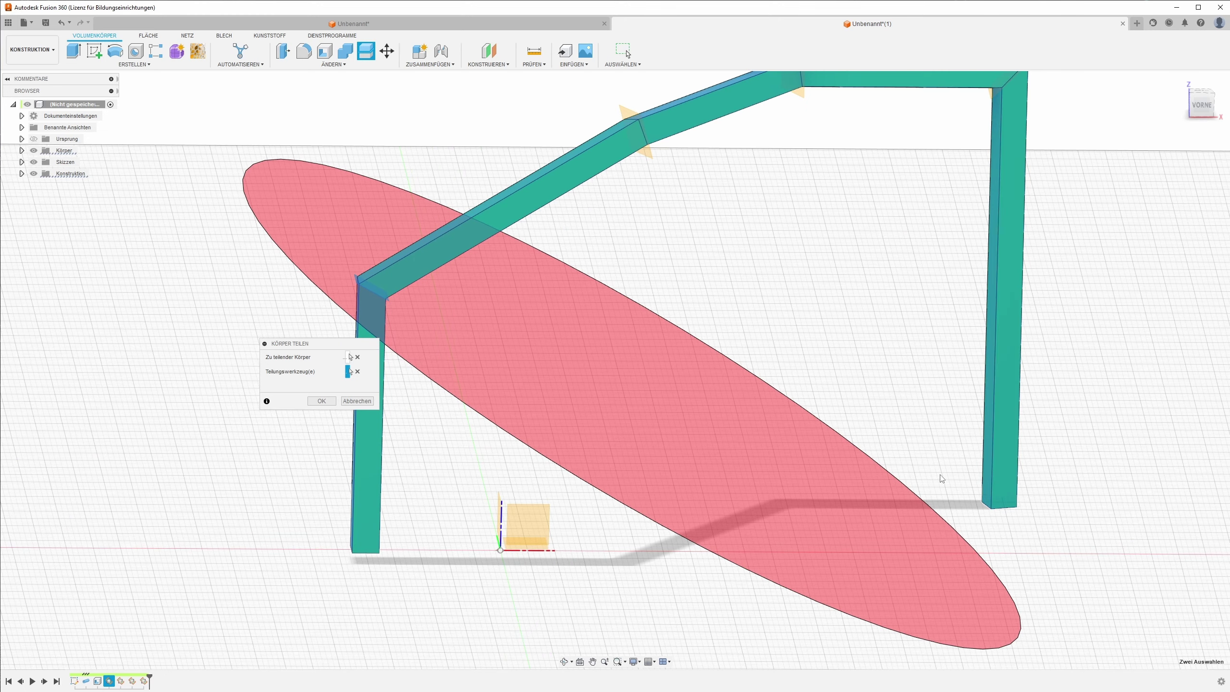
{"action": "scroll", "coordinate": [557, 391], "scroll_direction": "down", "scroll_amount": 2}
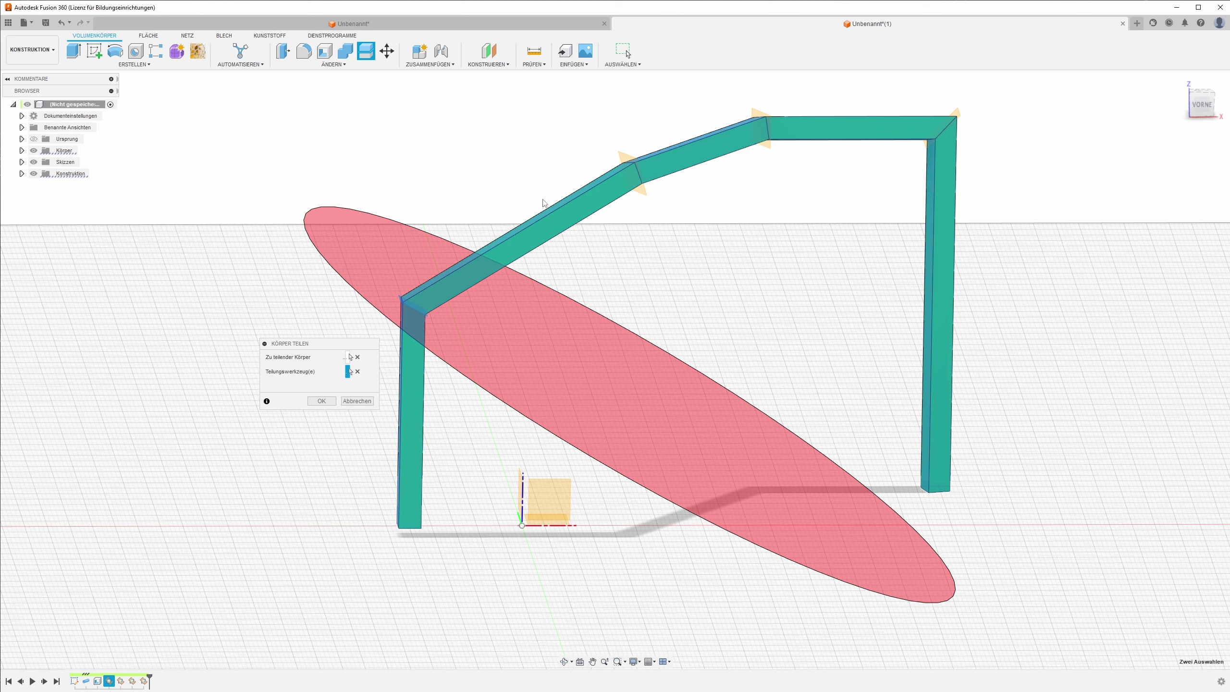
{"action": "left_click", "coordinate": [319, 404]}
{"action": "middle_click_drag", "start_coordinate": [571, 312], "coordinate": [571, 368]}
Step: Repeat the split on the remaining upper frame body at the next bend face
{"action": "right_click", "coordinate": [571, 366]}
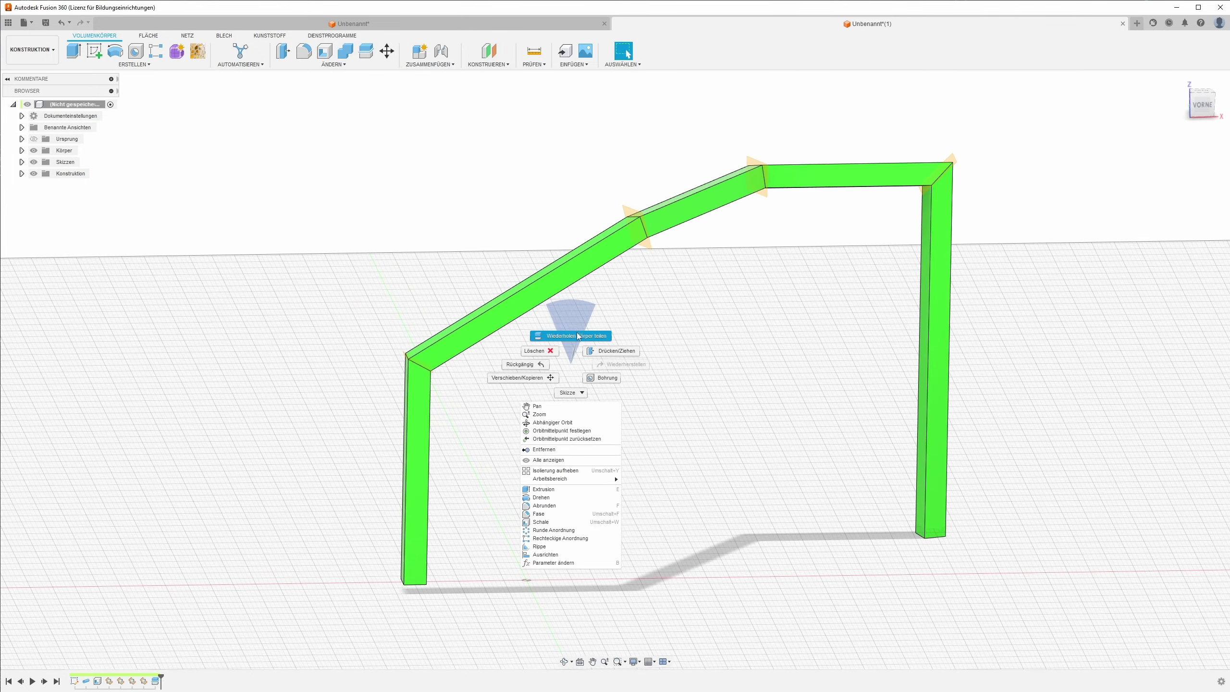
{"action": "left_click", "coordinate": [574, 336]}
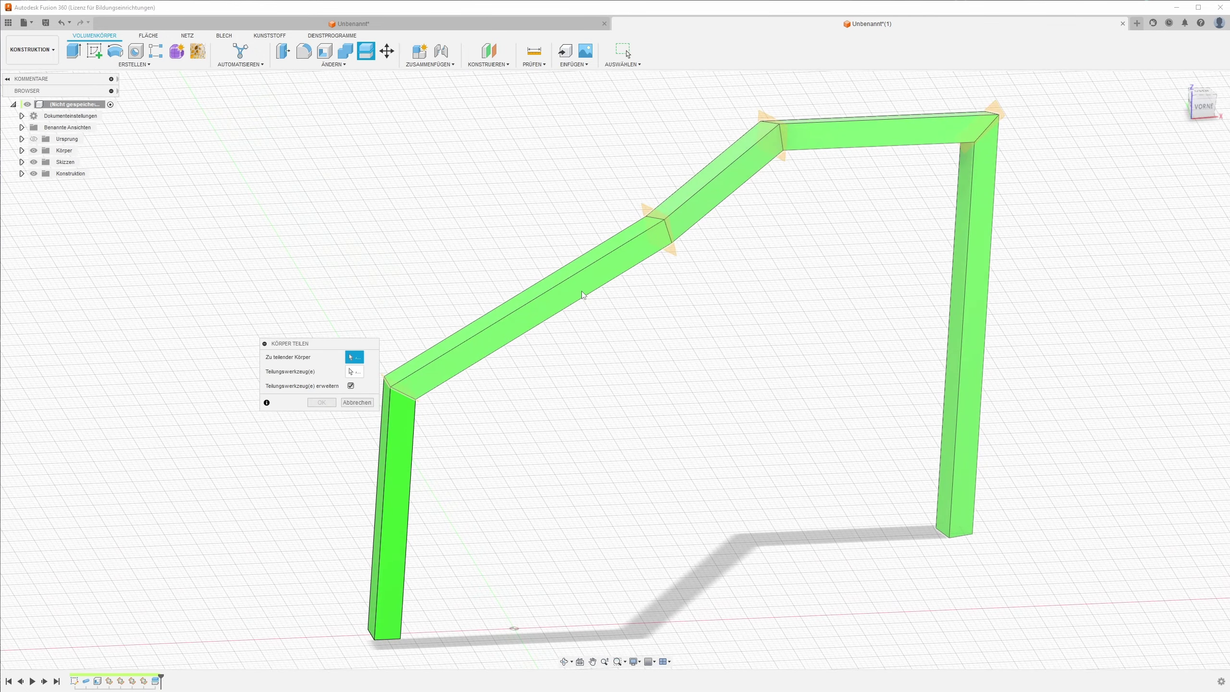
{"action": "left_click", "coordinate": [581, 294]}
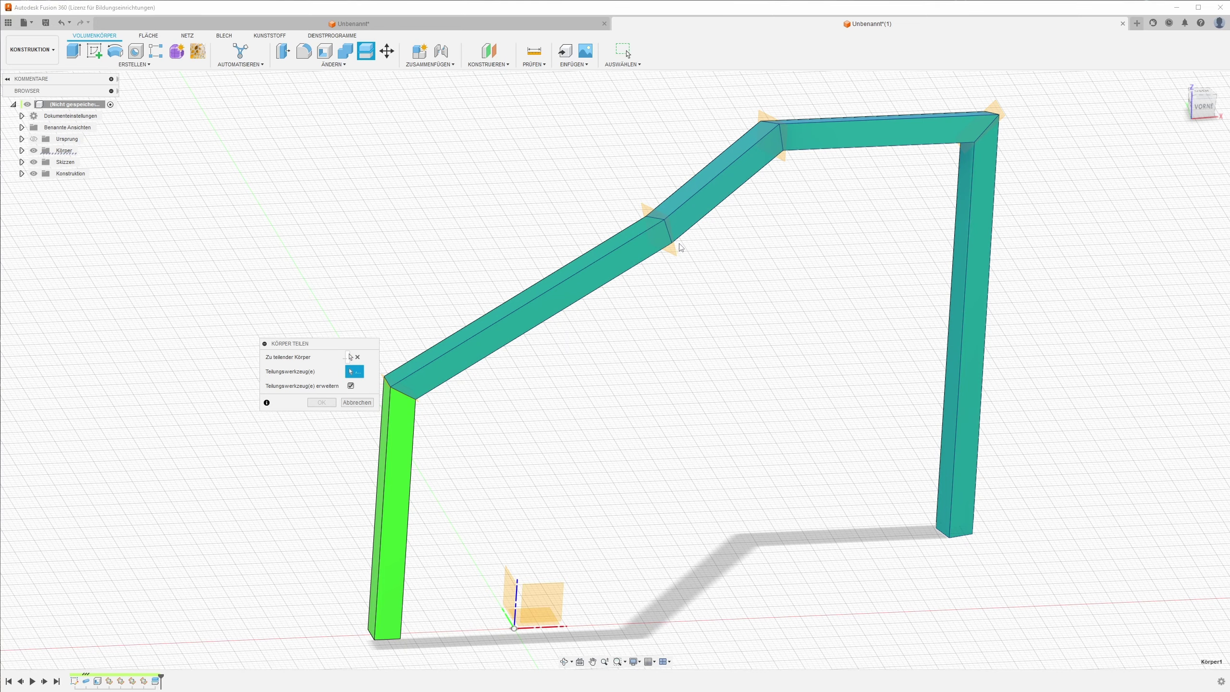
{"action": "left_click", "coordinate": [672, 254]}
{"action": "middle_click_drag", "start_coordinate": [672, 254], "coordinate": [436, 314], "text": "shift"}
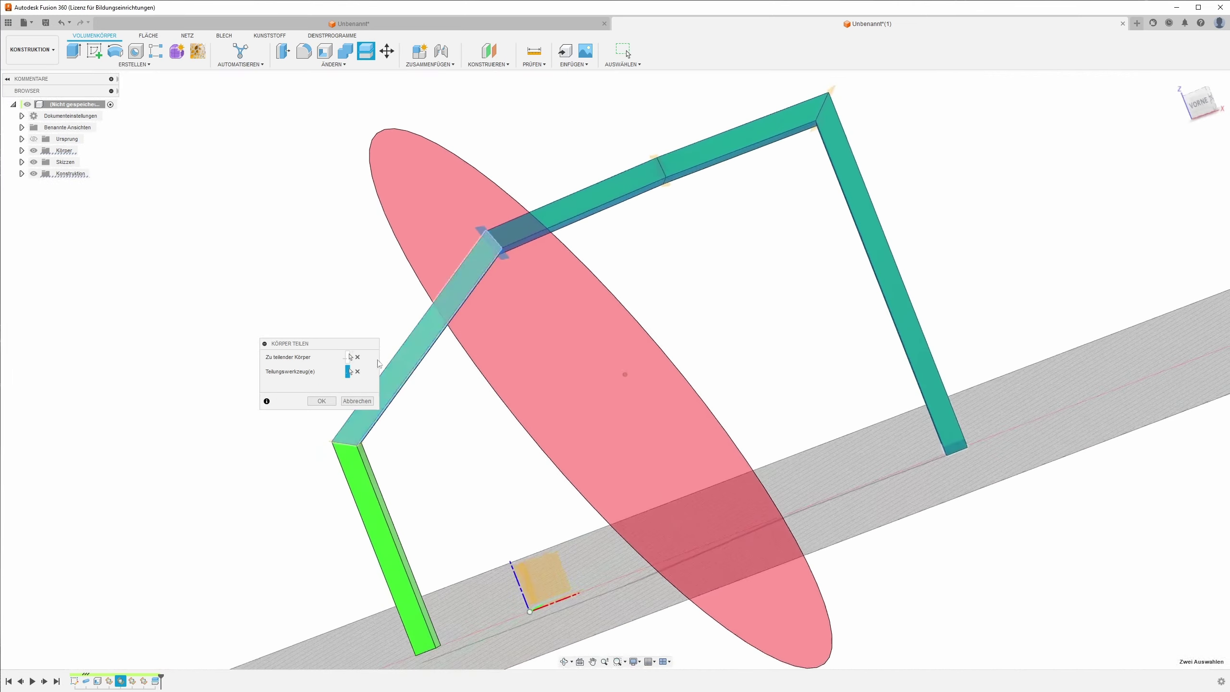
{"action": "left_click", "coordinate": [321, 400]}
Step: Split the top part at the upper bend's joint face, replacing a wrongly chosen cutting plane
{"action": "middle_click_drag", "start_coordinate": [703, 308], "coordinate": [683, 186], "text": "shift"}
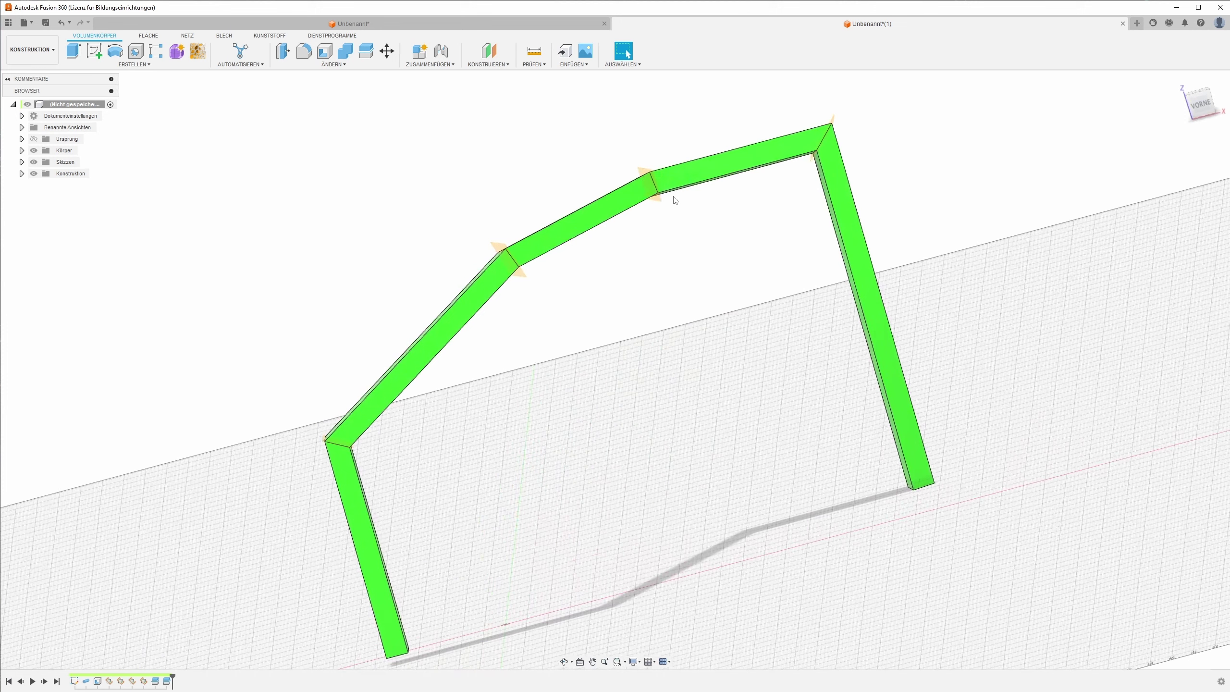
{"action": "left_click", "coordinate": [683, 184]}
{"action": "right_click", "coordinate": [723, 323]}
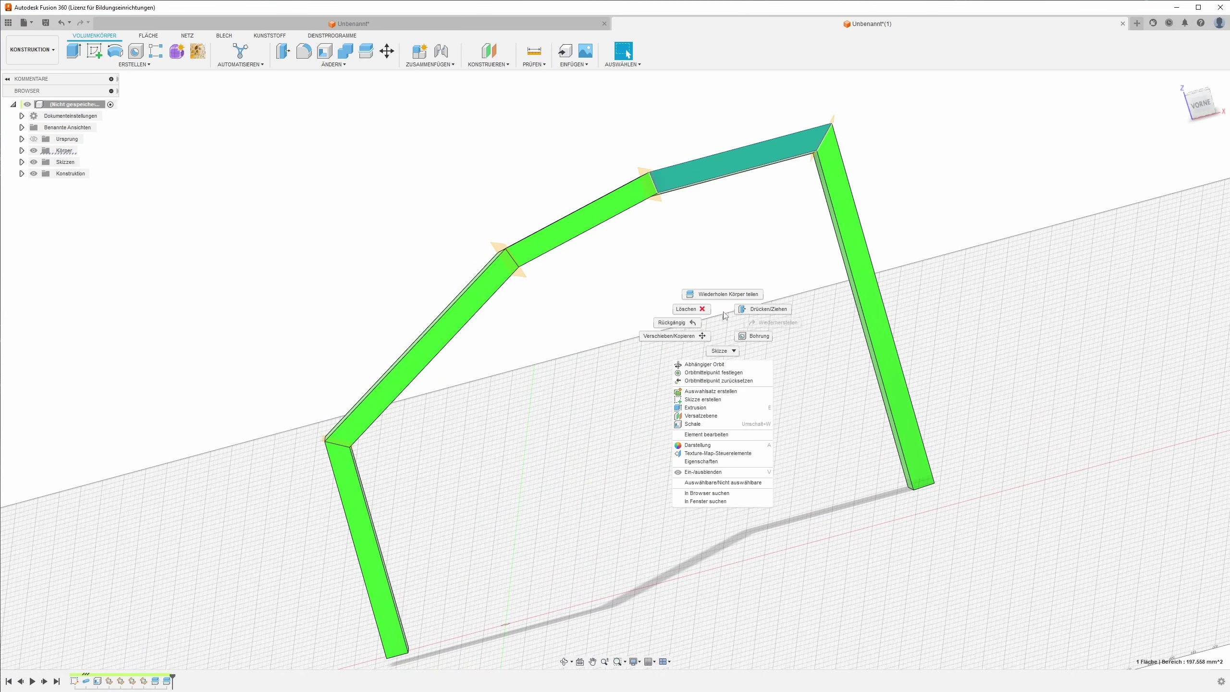
{"action": "left_click", "coordinate": [715, 289]}
{"action": "middle_click_drag", "start_coordinate": [691, 198], "coordinate": [672, 219], "text": "shift"}
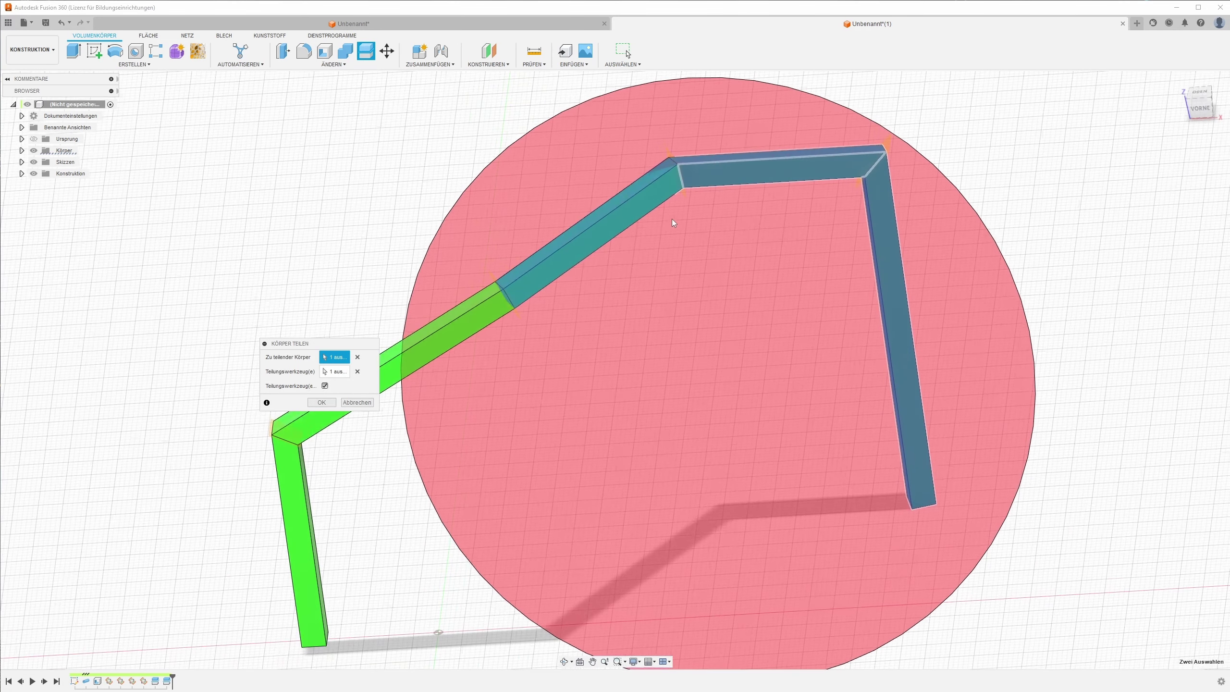
{"action": "left_click", "coordinate": [358, 371]}
{"action": "middle_click_drag", "start_coordinate": [591, 393], "coordinate": [678, 157], "text": "shift"}
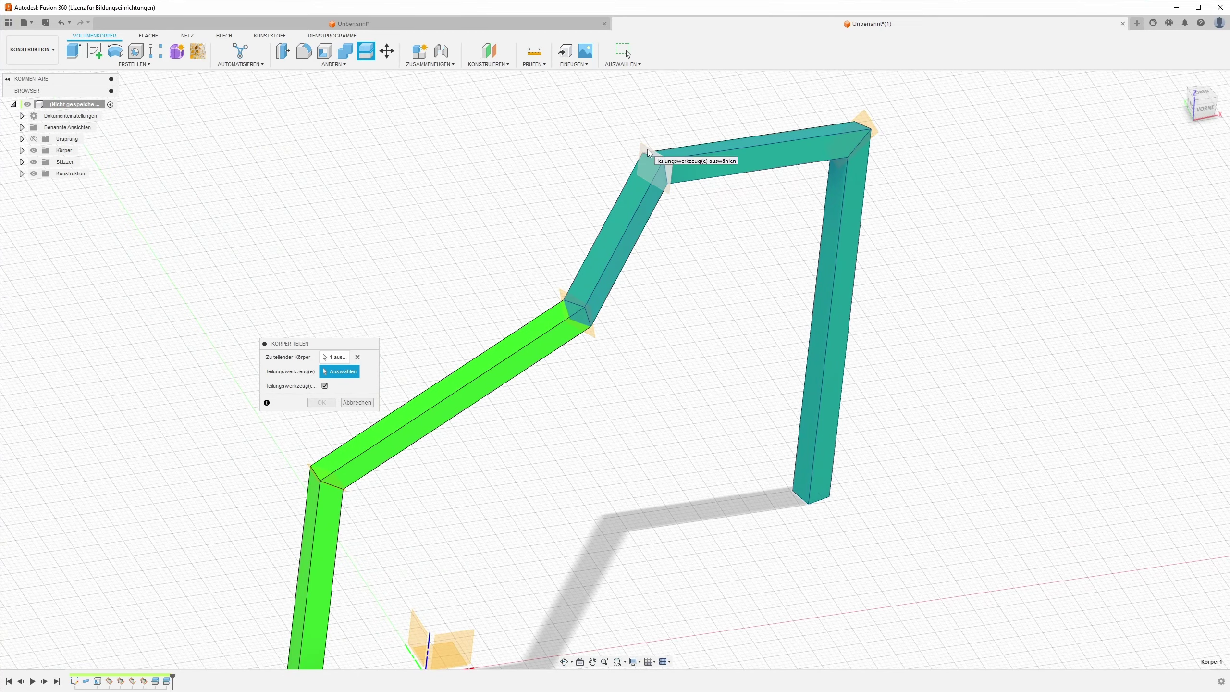
{"action": "left_click", "coordinate": [647, 150]}
{"action": "middle_click_drag", "start_coordinate": [648, 238], "coordinate": [552, 328], "text": "shift"}
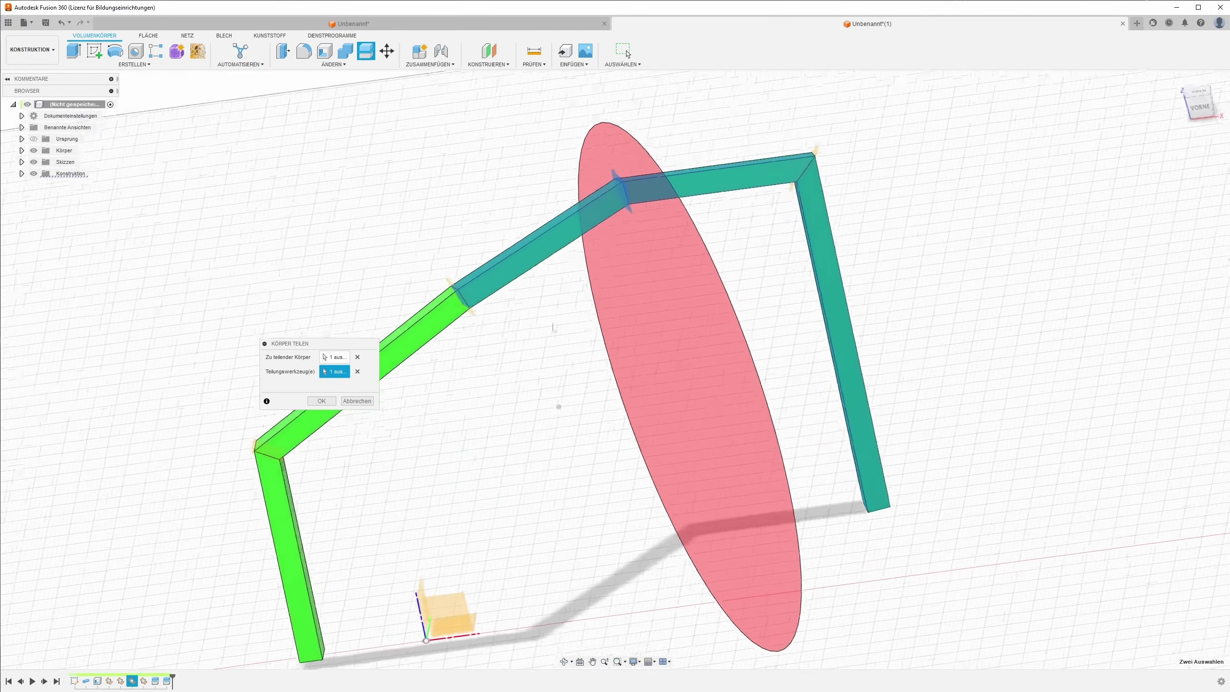
{"action": "left_click", "coordinate": [322, 402]}
Step: Split the right-hand part of the frame at the top-right corner face
{"action": "right_click", "coordinate": [728, 310]}
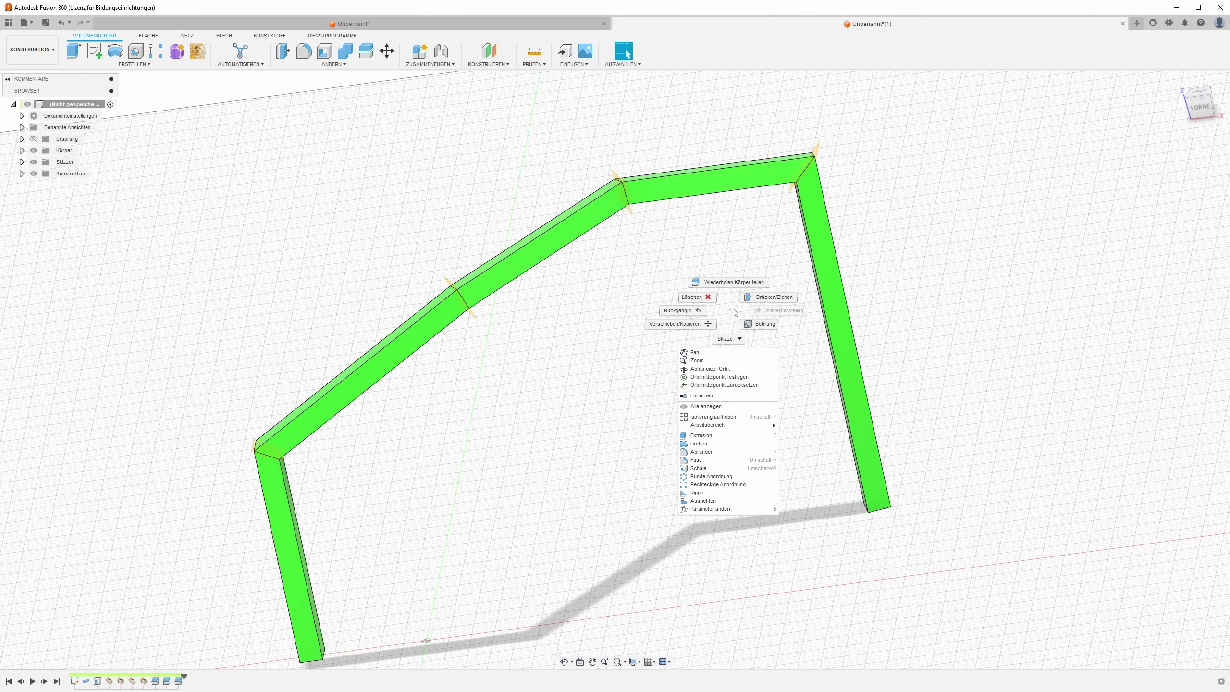
{"action": "left_click", "coordinate": [744, 283]}
{"action": "left_click", "coordinate": [823, 284]}
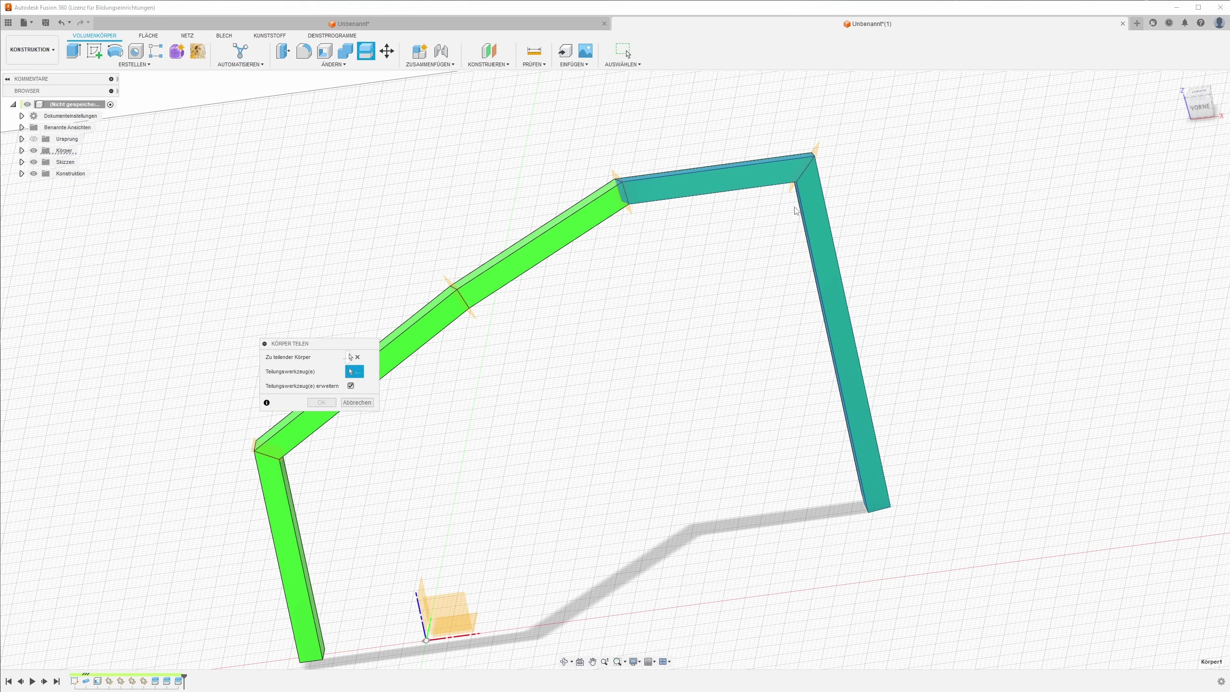
{"action": "middle_click_drag", "start_coordinate": [796, 211], "coordinate": [785, 146], "text": "shift"}
{"action": "left_click", "coordinate": [800, 116]}
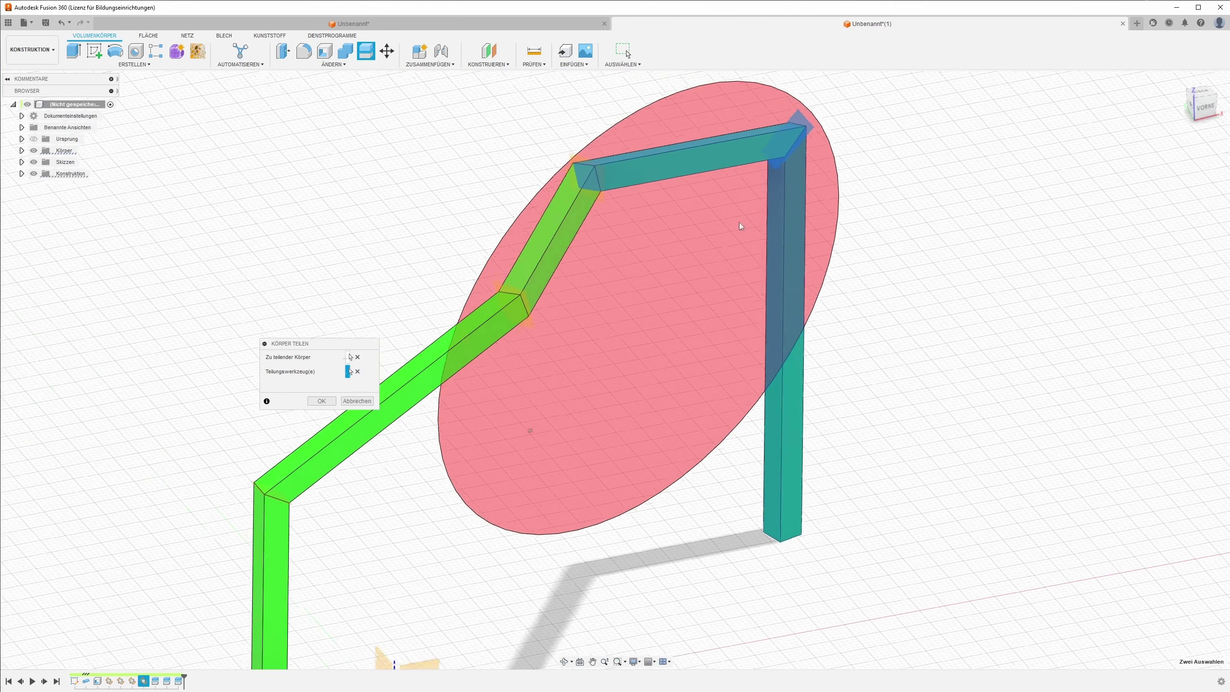
{"action": "middle_click_drag", "start_coordinate": [739, 222], "coordinate": [702, 272], "text": "shift"}
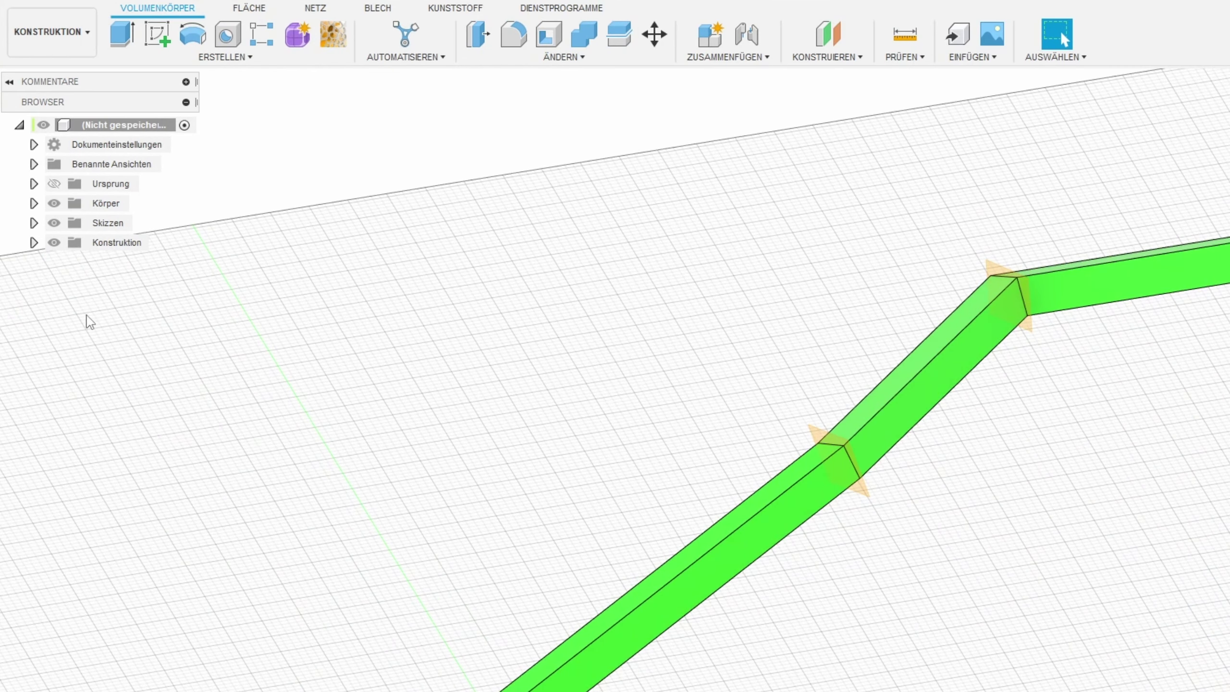
Step: Expand the Körper folder to list the five bodies and colour the right upright yellow
{"action": "left_click", "coordinate": [35, 203]}
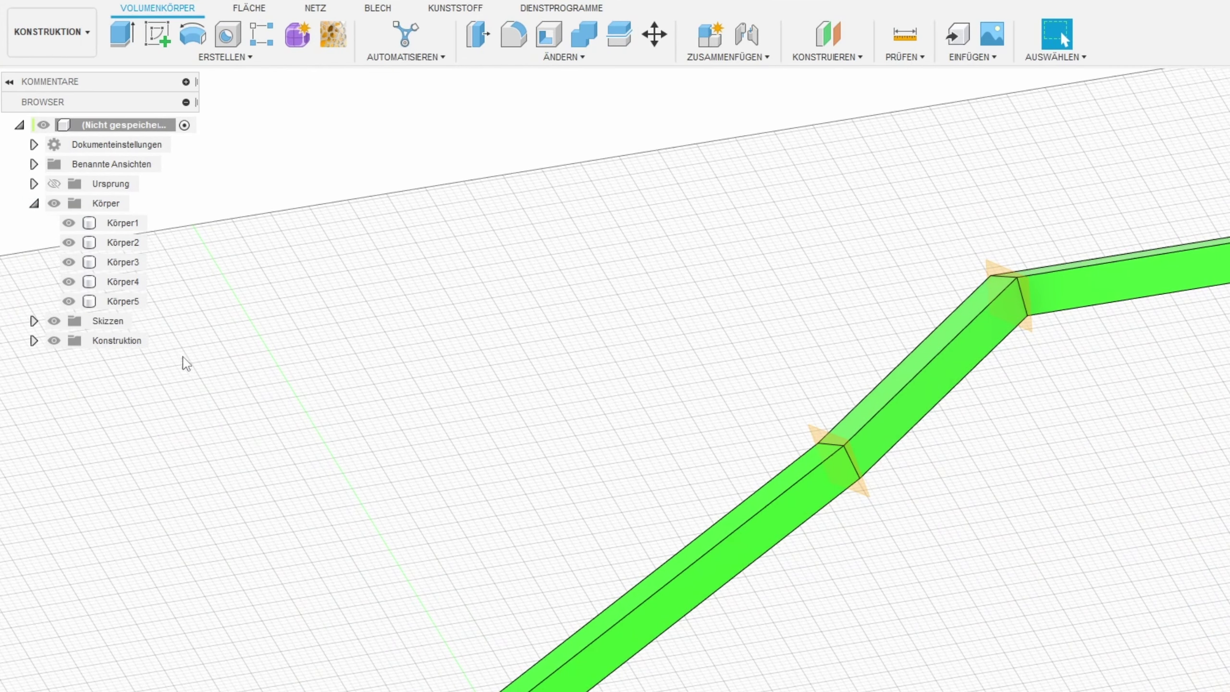
{"action": "middle_click_drag", "start_coordinate": [291, 379], "coordinate": [716, 403], "text": "shift"}
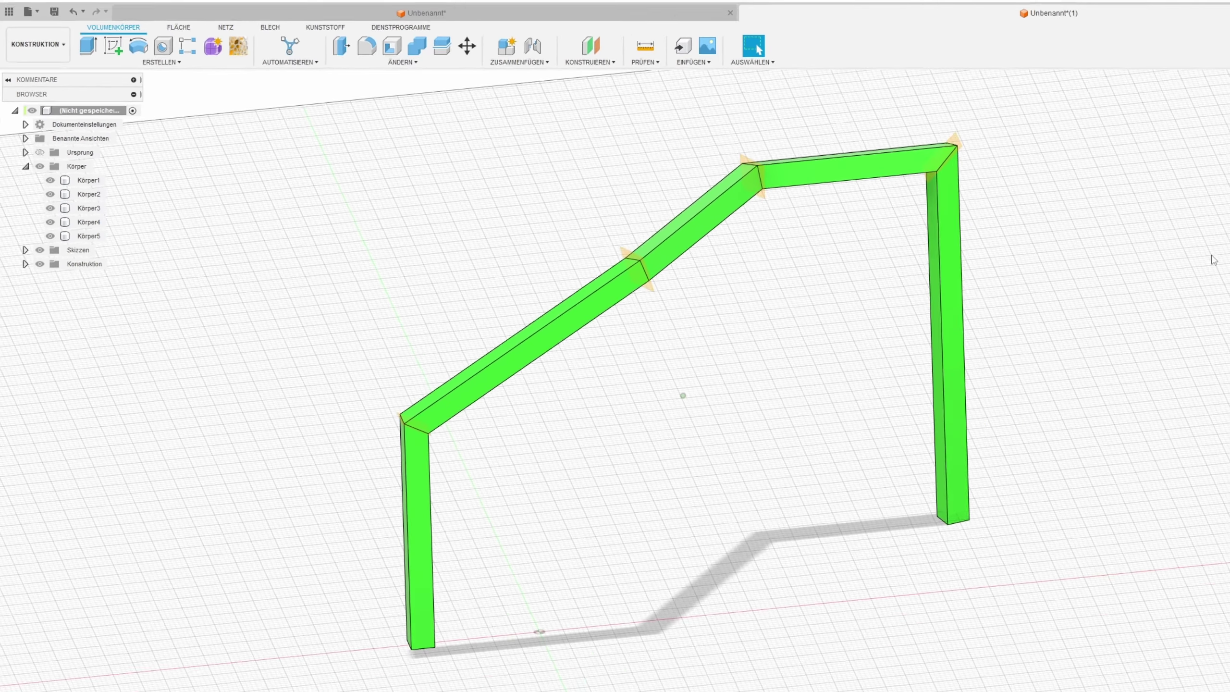
{"action": "key", "text": "a"}
{"action": "left_click_drag", "start_coordinate": [1065, 365], "coordinate": [800, 318]}
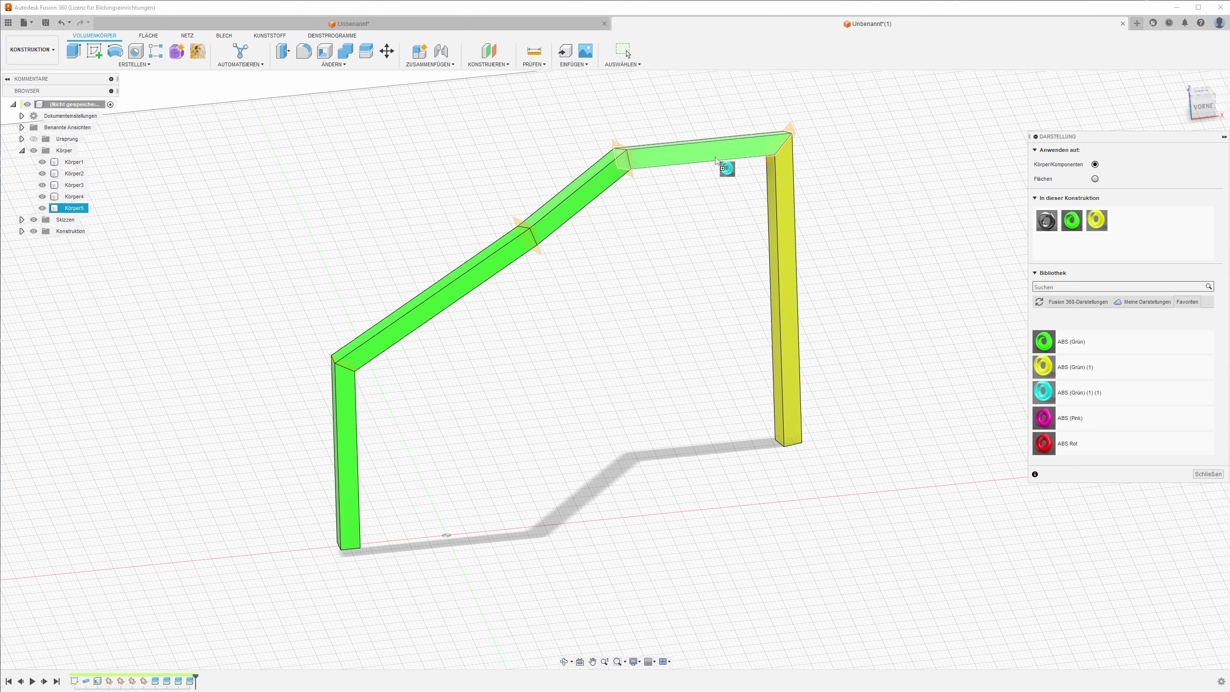
Step: Colour the top bar cyan, upper diagonal pink and left upright ABS Rot, then hide Körper3
{"action": "left_click_drag", "start_coordinate": [1049, 396], "coordinate": [725, 168]}
{"action": "left_click_drag", "start_coordinate": [1045, 421], "coordinate": [600, 212]}
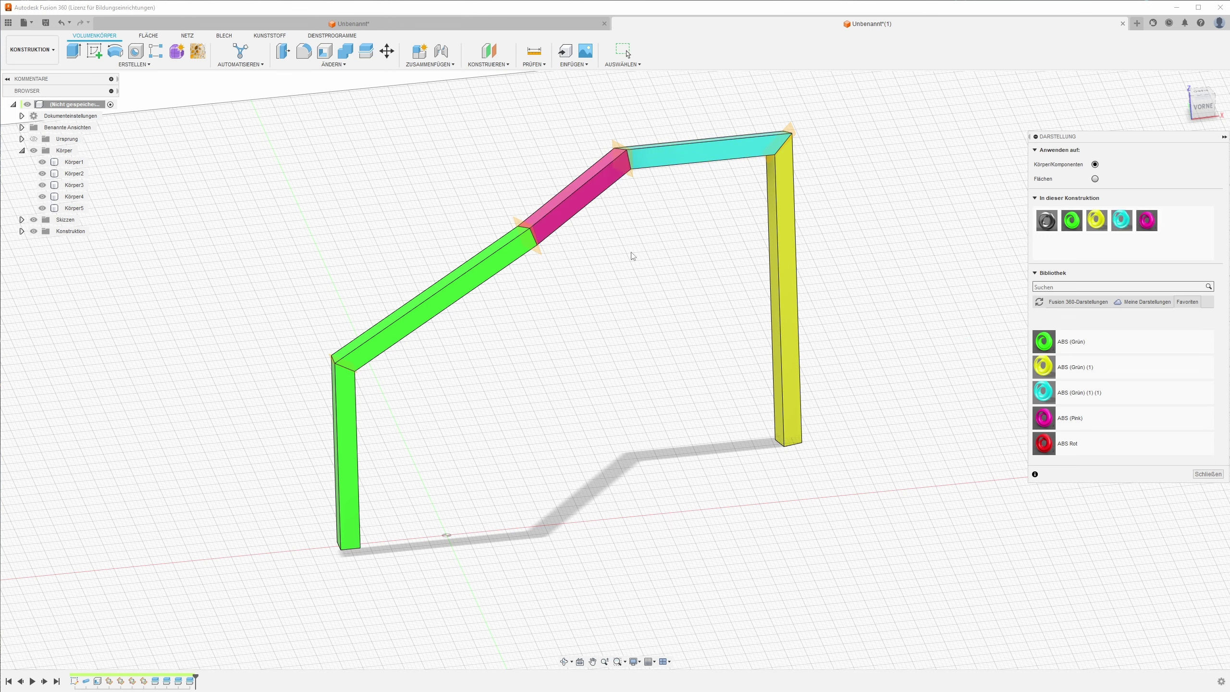
{"action": "left_click_drag", "start_coordinate": [1044, 443], "coordinate": [365, 496]}
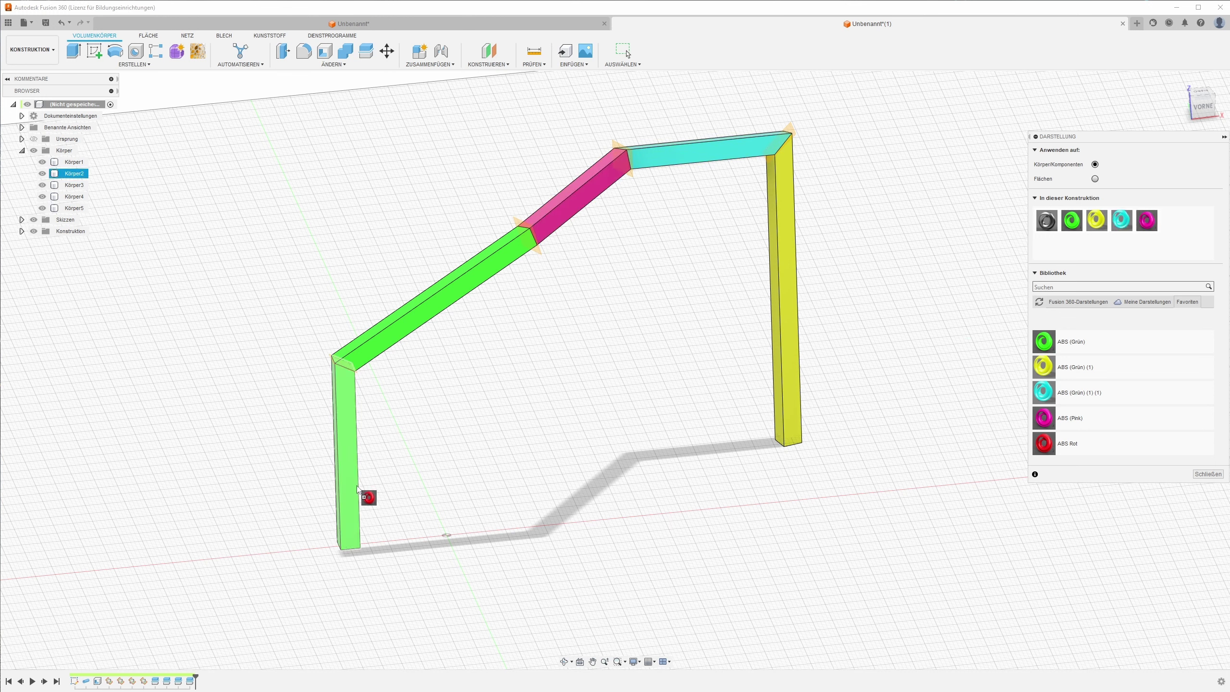
{"action": "middle_click_drag", "start_coordinate": [471, 460], "coordinate": [571, 324], "text": "shift"}
{"action": "left_click", "coordinate": [1208, 474]}
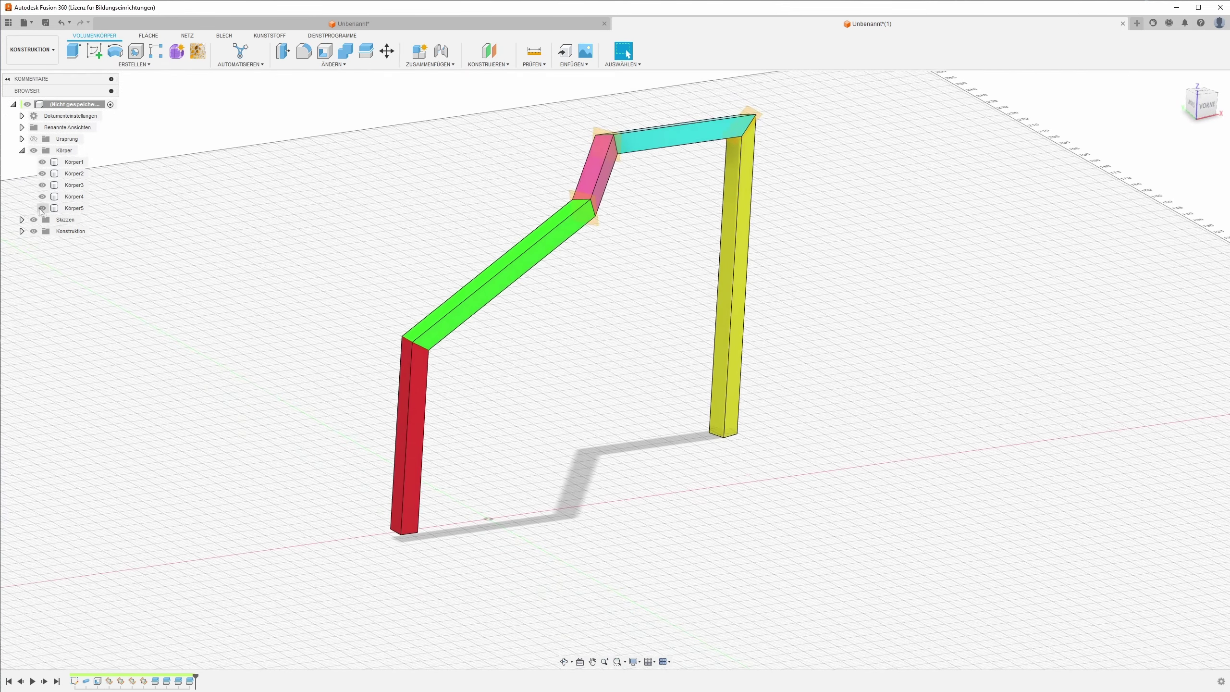
{"action": "left_click", "coordinate": [43, 184]}
Step: Roll the timeline back past the last four features, leaving the single square pipe
{"action": "mouse_move", "coordinate": [568, 425]}
{"action": "middle_mouse_down", "text": "shift"}
{"action": "mouse_move", "coordinate": [566, 228]}
{"action": "mouse_move", "coordinate": [270, 346]}
{"action": "mouse_move", "coordinate": [570, 270]}
{"action": "mouse_move", "coordinate": [570, 305]}
{"action": "middle_mouse_up", "text": "shift"}
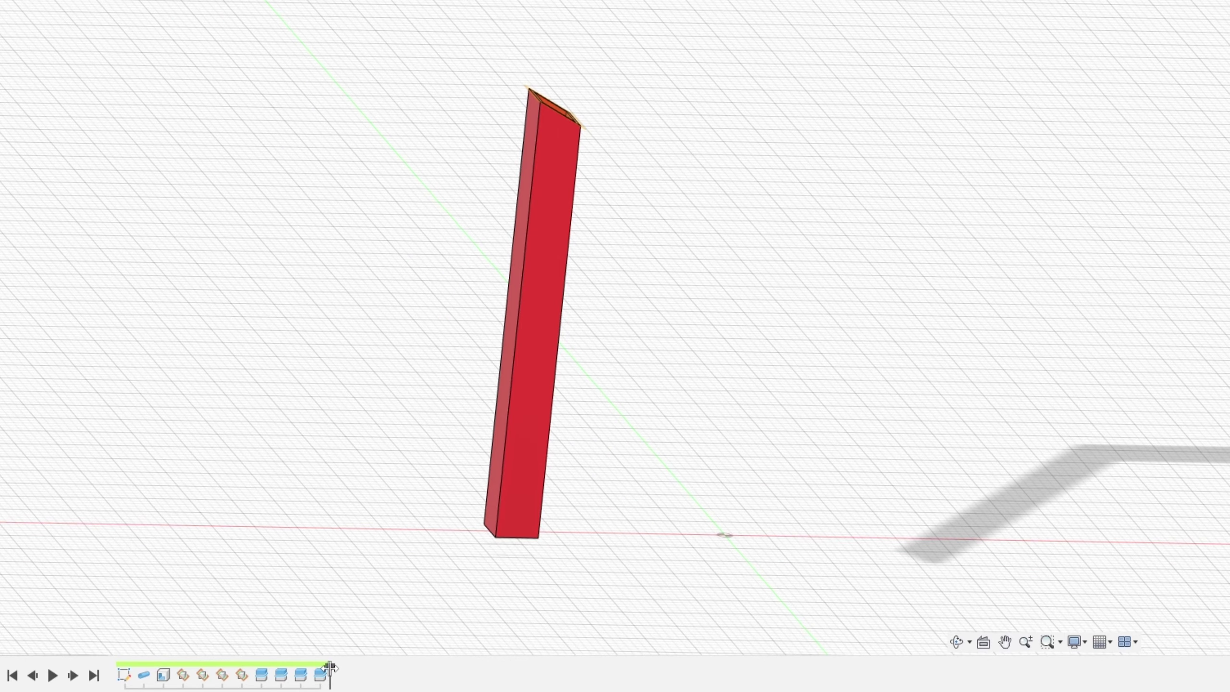
{"action": "left_click_drag", "start_coordinate": [194, 679], "coordinate": [154, 673]}
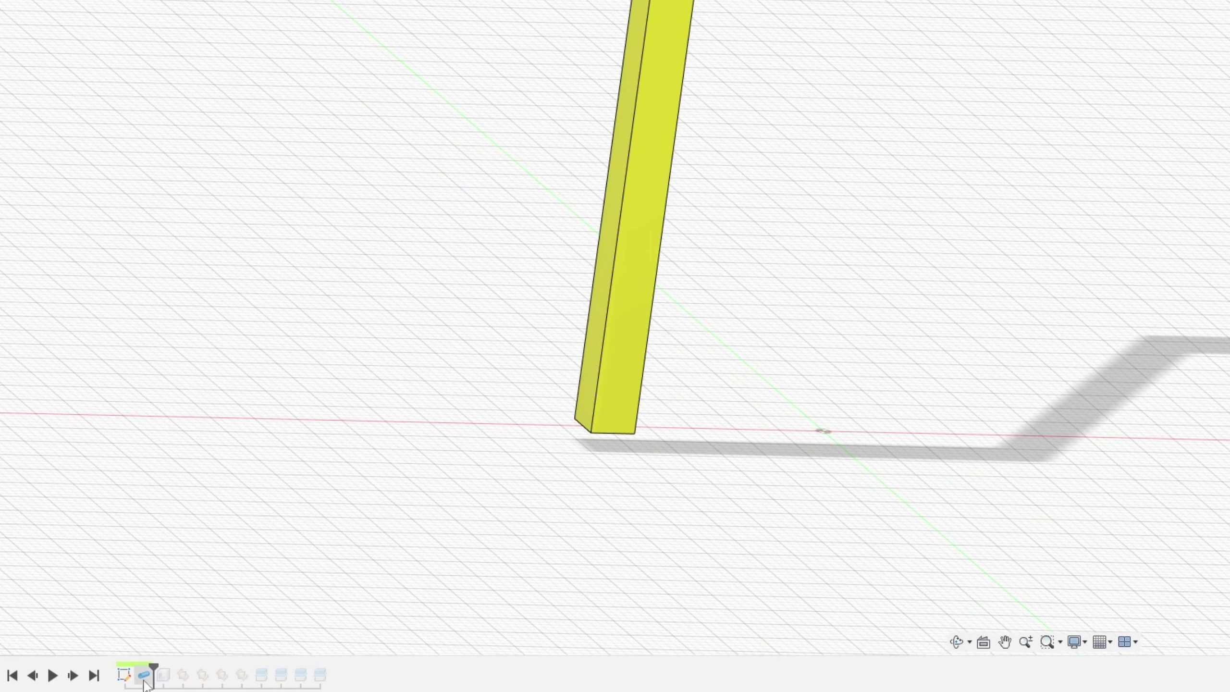
Step: Edit the pipe feature to use a round (Rund) section with Schnittgröße 10
{"action": "right_click", "coordinate": [144, 682]}
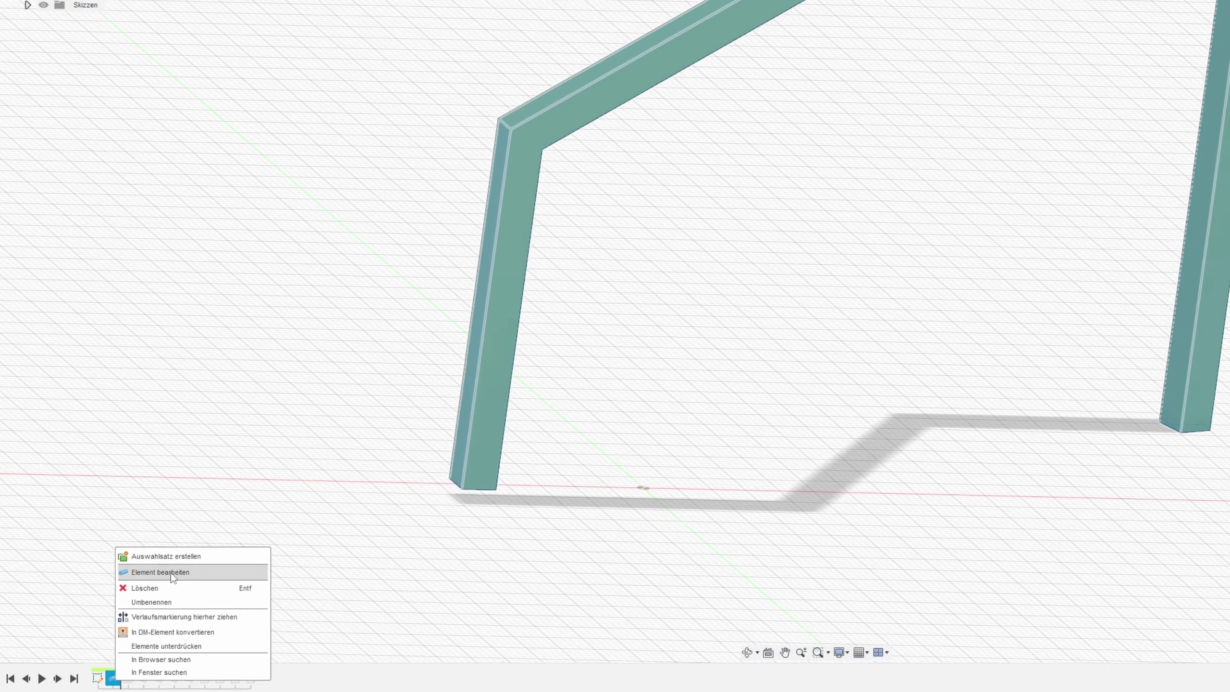
{"action": "left_click", "coordinate": [173, 572]}
{"action": "left_click", "coordinate": [678, 411]}
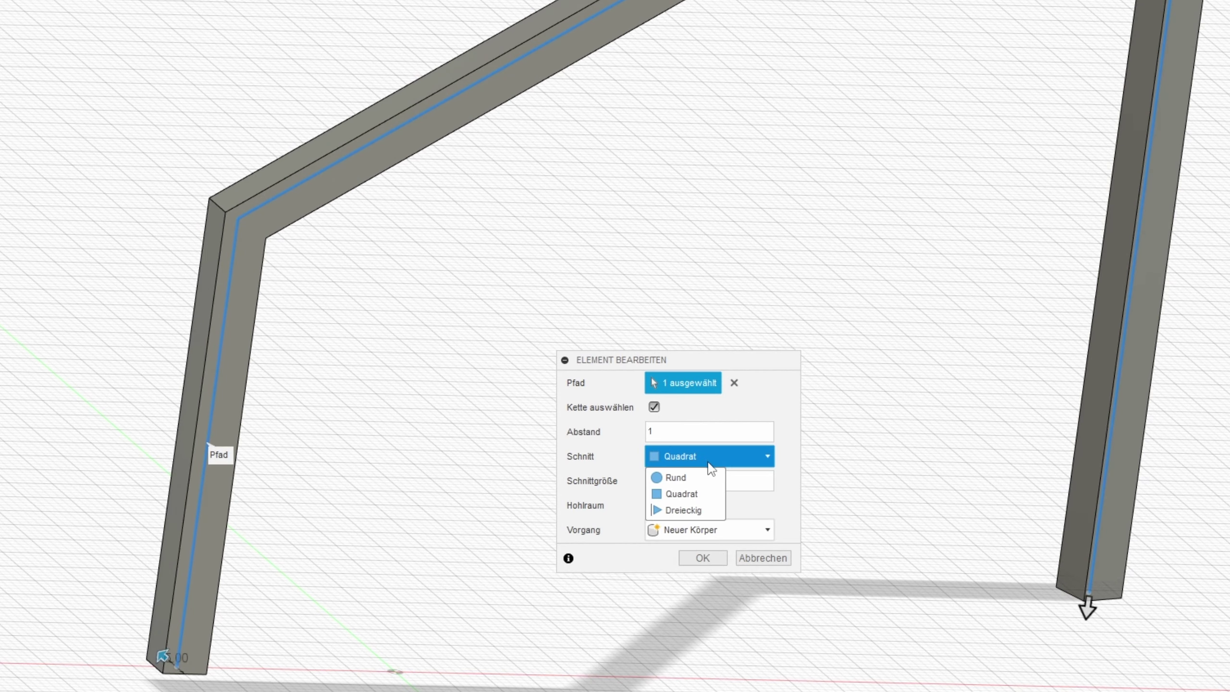
{"action": "left_click", "coordinate": [670, 423]}
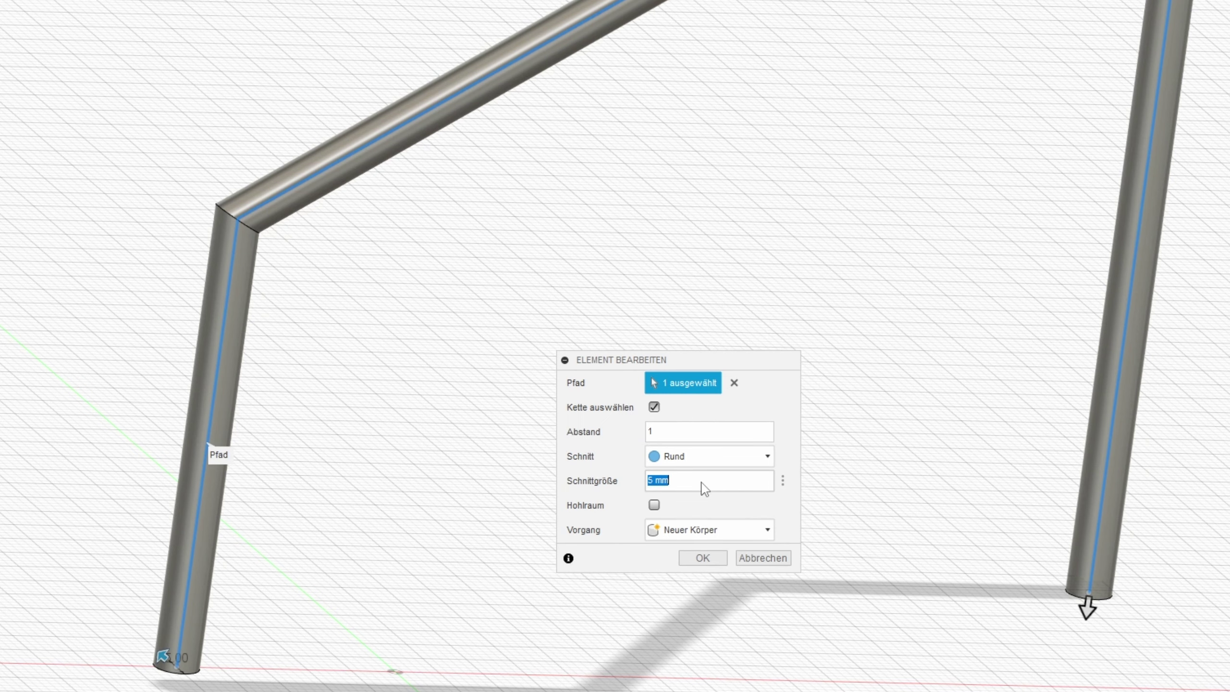
{"action": "key", "text": "Tab"}
{"action": "scroll", "coordinate": [727, 412], "scroll_direction": "up", "scroll_amount": 2}
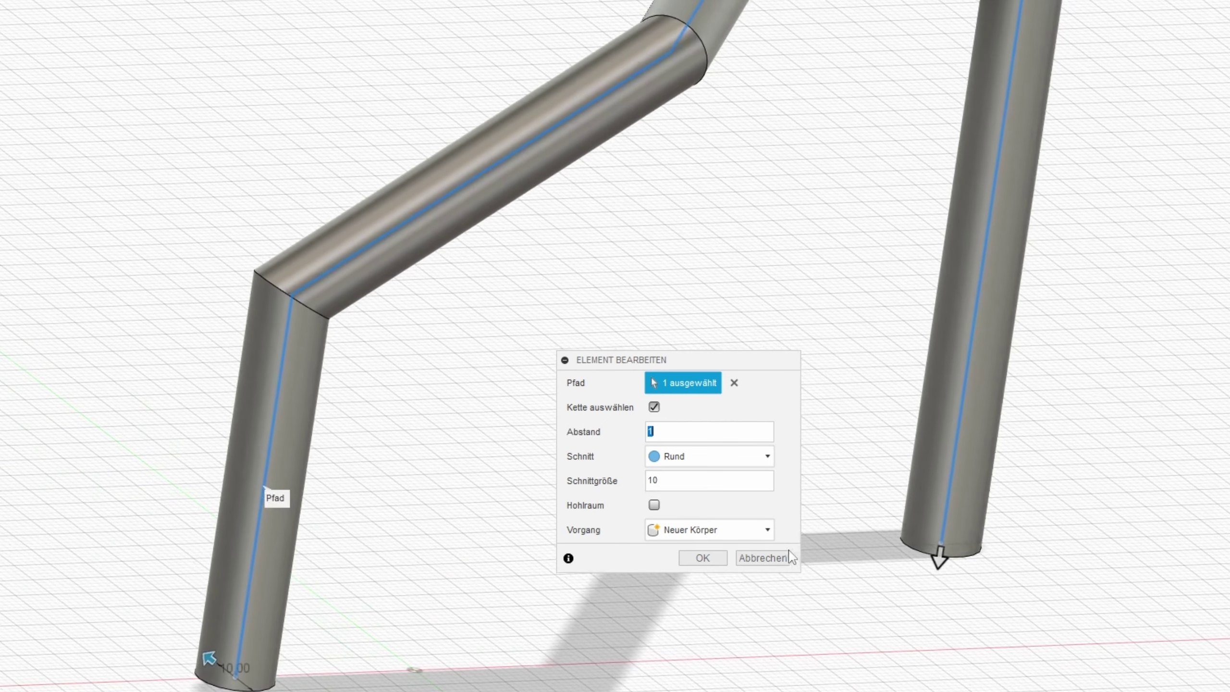
{"action": "left_click", "coordinate": [702, 558]}
Step: Roll the timeline forward and orbit around the frame's first bend to inspect it
{"action": "middle_click_drag", "start_coordinate": [637, 453], "coordinate": [485, 352], "text": "shift"}
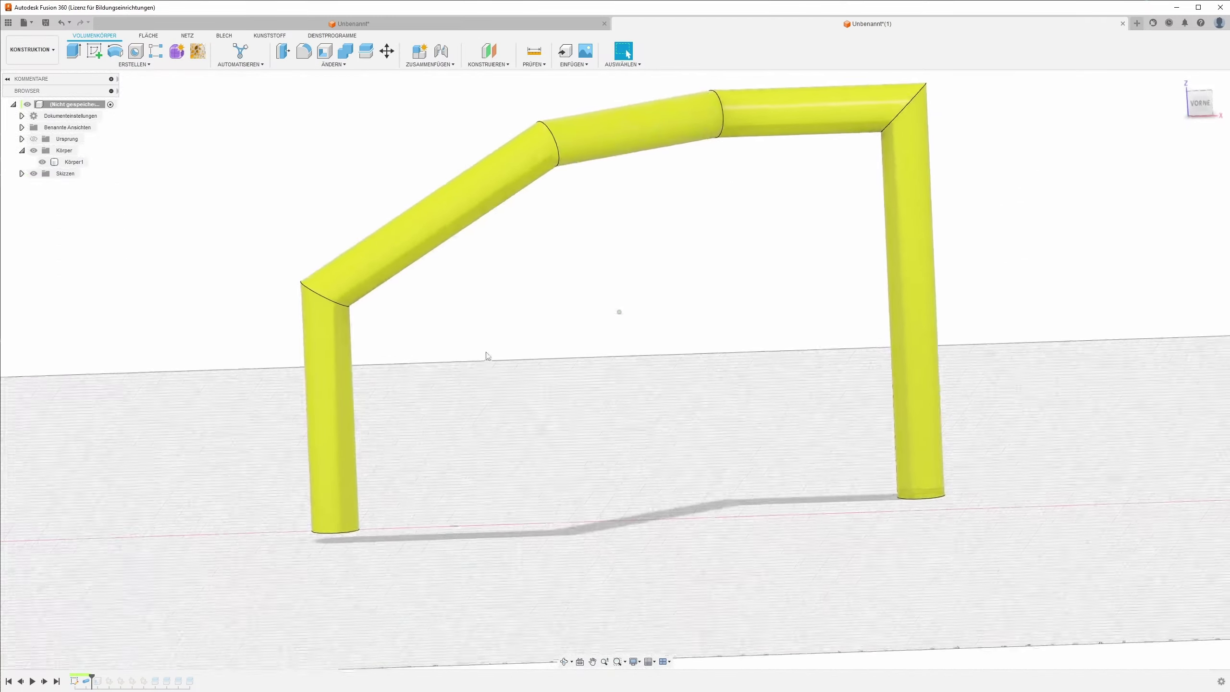
{"action": "middle_click_drag", "start_coordinate": [230, 663], "coordinate": [99, 675], "text": "shift"}
{"action": "left_click_drag", "start_coordinate": [91, 677], "coordinate": [149, 677]}
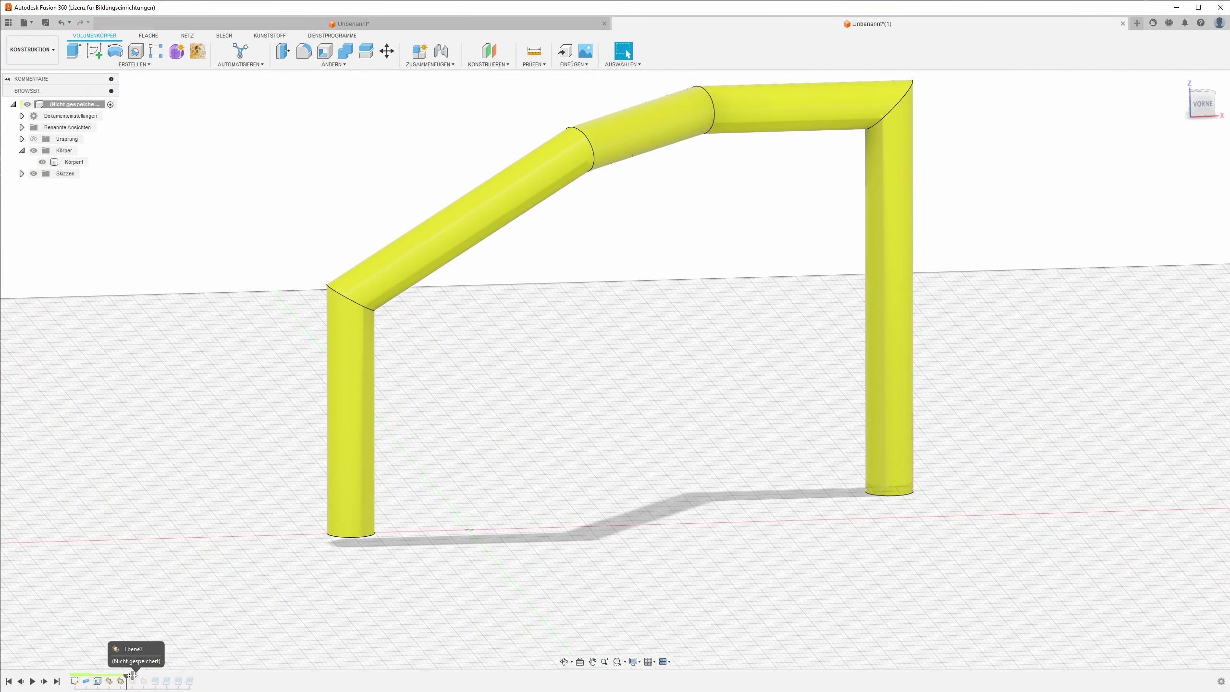
{"action": "mouse_move", "coordinate": [146, 664]}
{"action": "middle_mouse_down", "text": "shift"}
{"action": "mouse_move", "coordinate": [483, 522]}
{"action": "mouse_move", "coordinate": [458, 477]}
{"action": "middle_mouse_up", "text": "shift"}
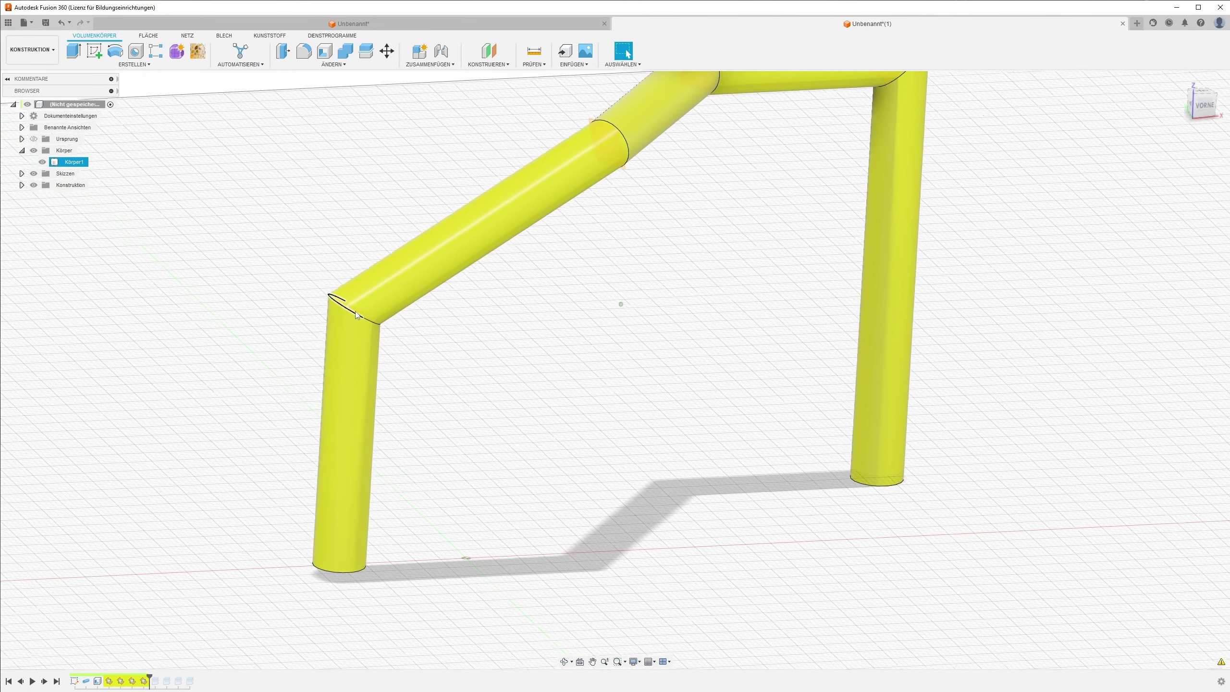
{"action": "middle_click_drag", "start_coordinate": [626, 302], "coordinate": [323, 313], "text": "shift"}
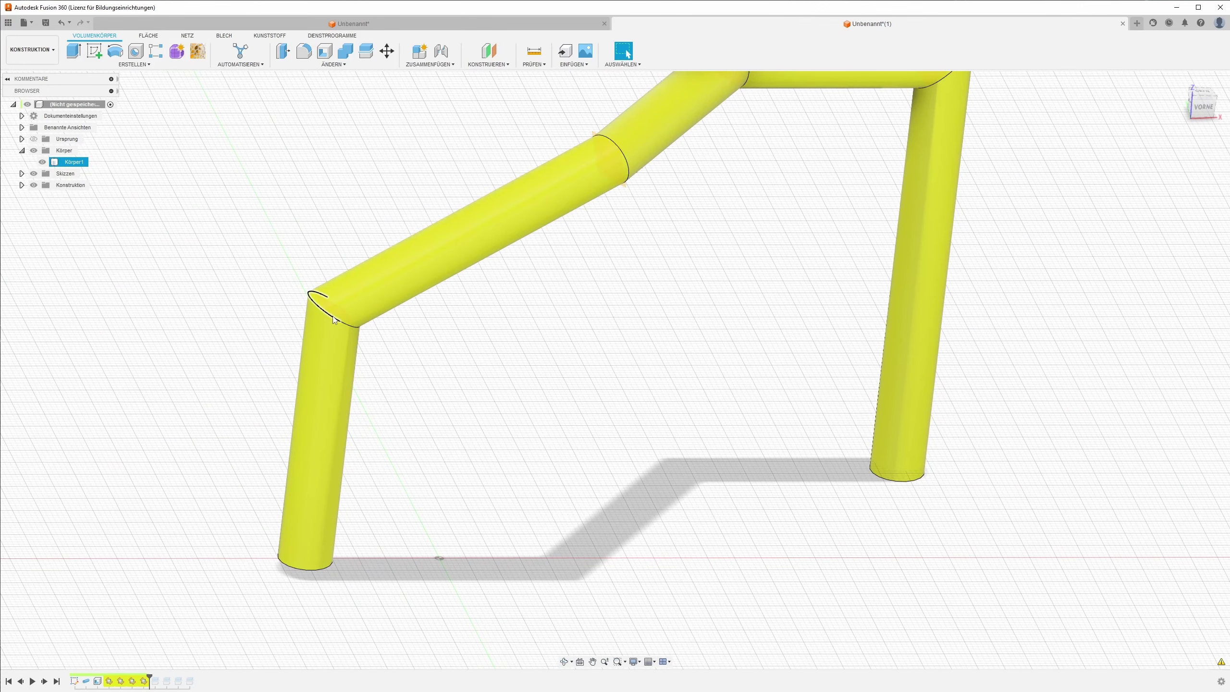
{"action": "middle_click_drag", "start_coordinate": [333, 319], "coordinate": [205, 525], "text": "shift"}
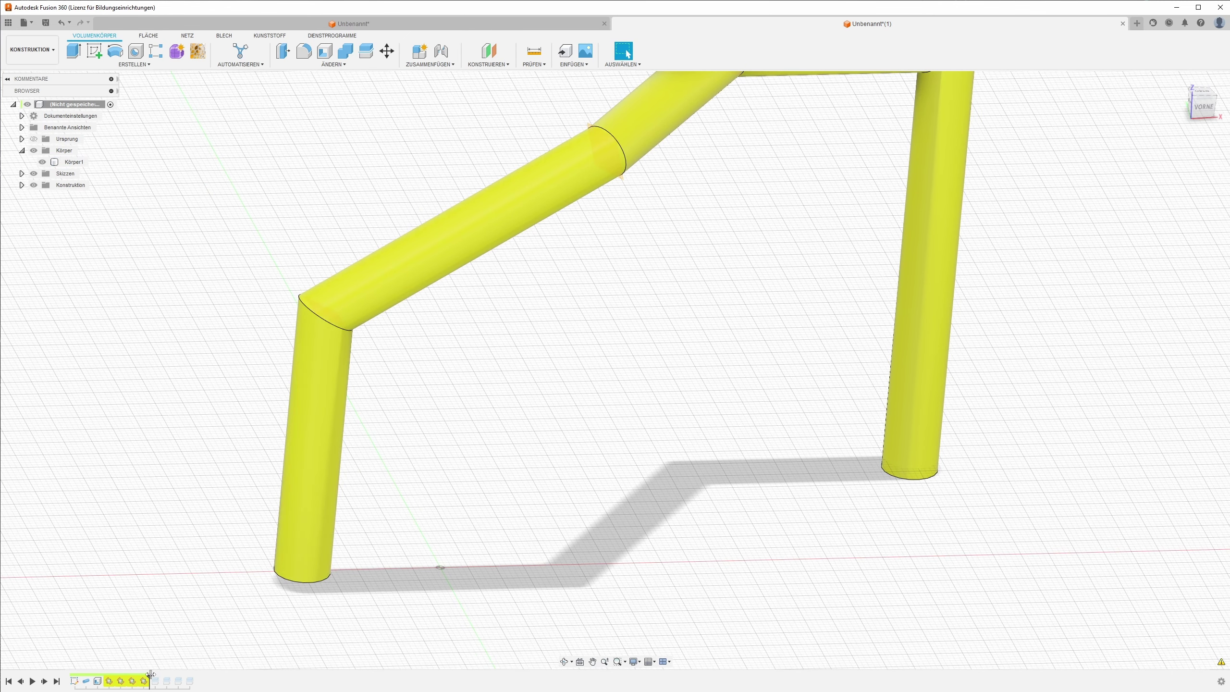
Step: Delete the later shell, plane and split features after the pipe in the timeline
{"action": "left_click_drag", "start_coordinate": [149, 679], "coordinate": [196, 679]}
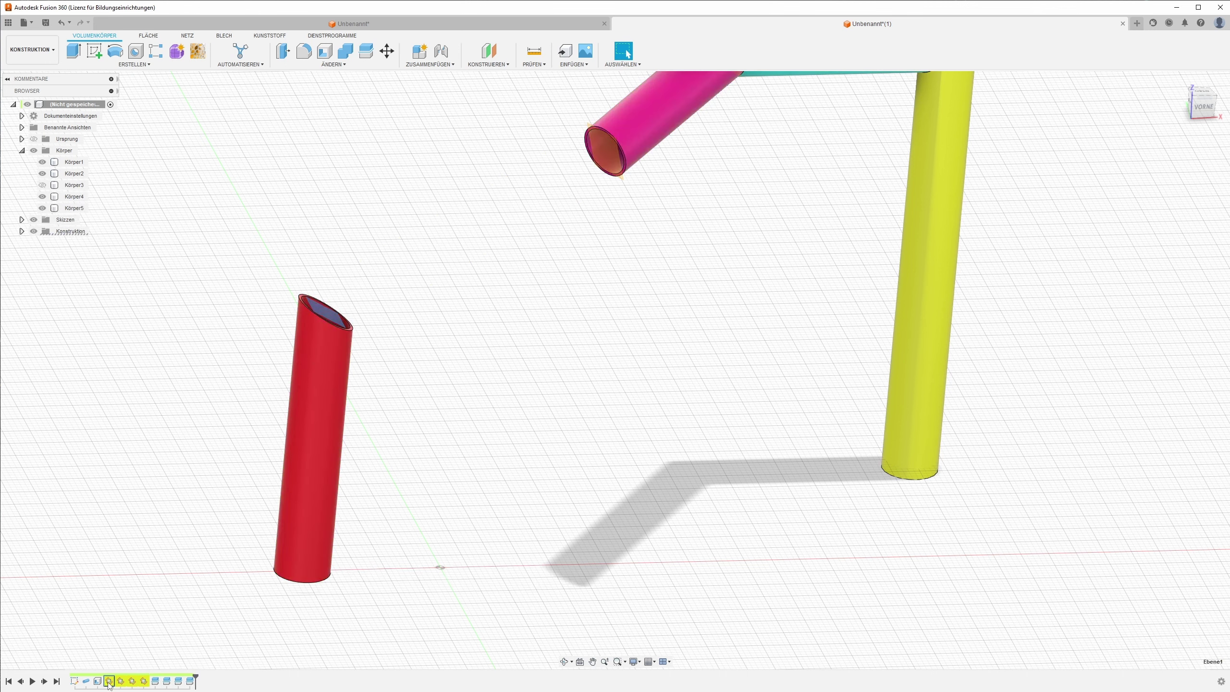
{"action": "left_click", "coordinate": [189, 681], "text": "shift"}
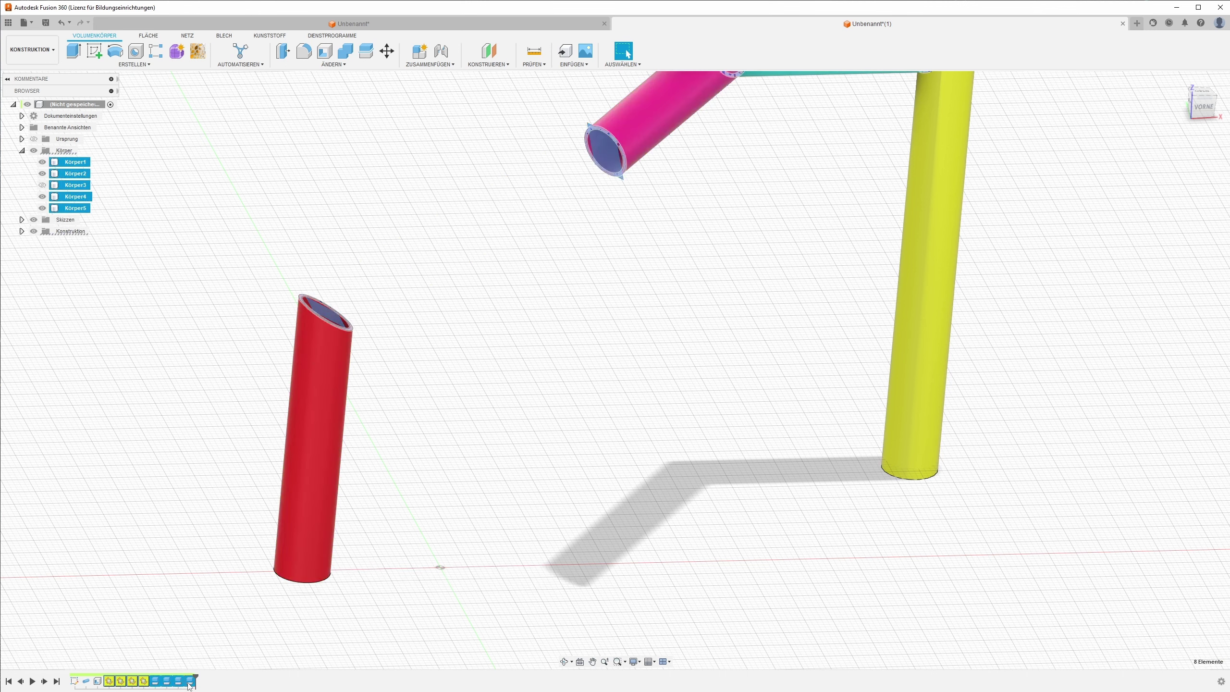
{"action": "right_click", "coordinate": [190, 681]}
{"action": "left_click", "coordinate": [212, 621]}
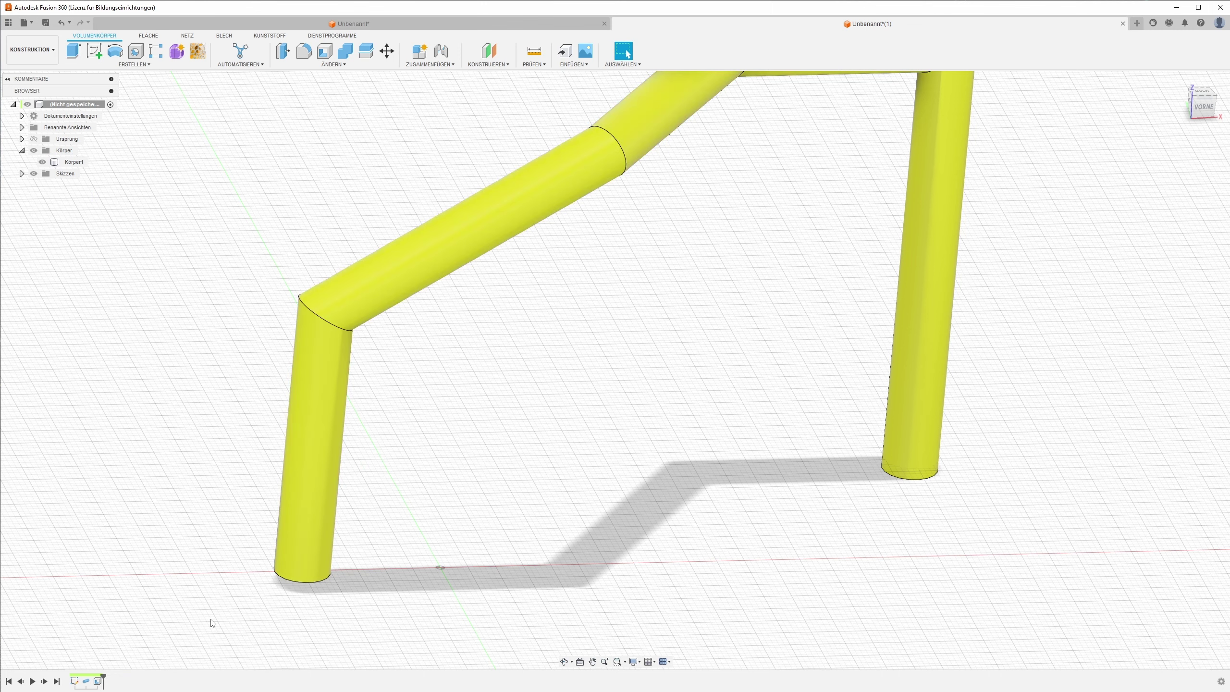
{"action": "mouse_move", "coordinate": [212, 623]}
{"action": "middle_mouse_down", "text": "shift"}
{"action": "mouse_move", "coordinate": [288, 558]}
{"action": "mouse_move", "coordinate": [304, 402]}
{"action": "middle_mouse_up", "text": "shift"}
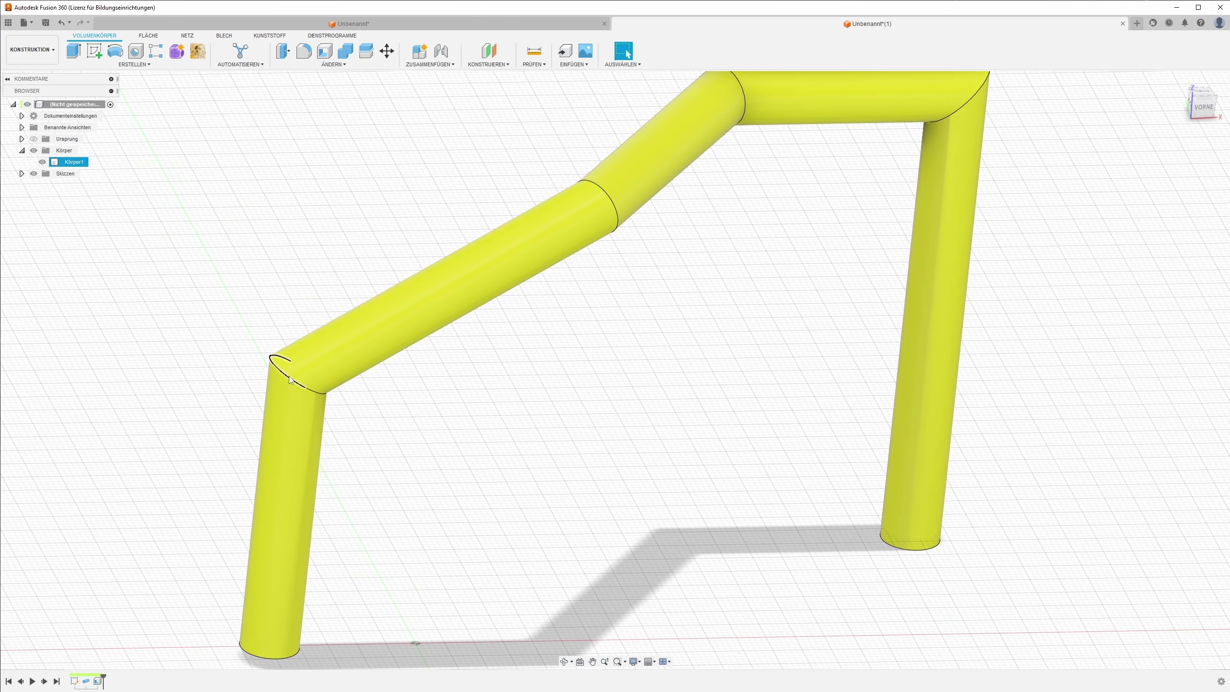
{"action": "left_click", "coordinate": [459, 127]}
{"action": "left_click", "coordinate": [488, 63]}
{"action": "left_click", "coordinate": [622, 143]}
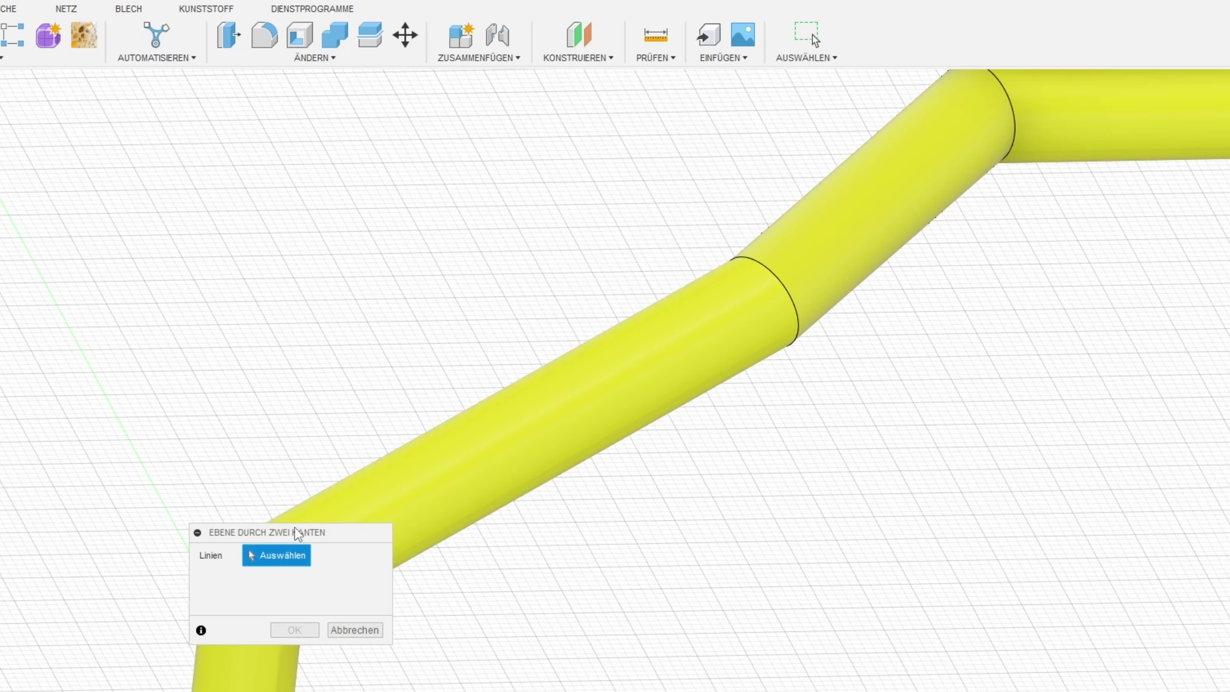
{"action": "left_click_drag", "start_coordinate": [298, 533], "coordinate": [543, 584]}
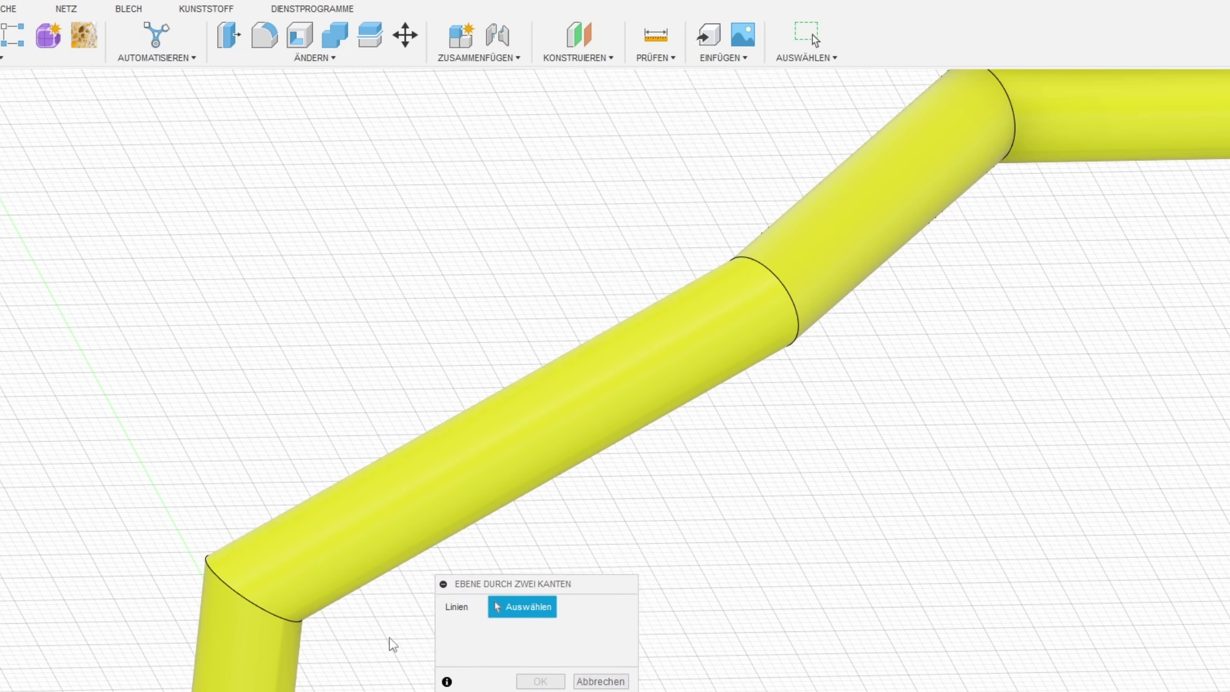
{"action": "left_click", "coordinate": [589, 681]}
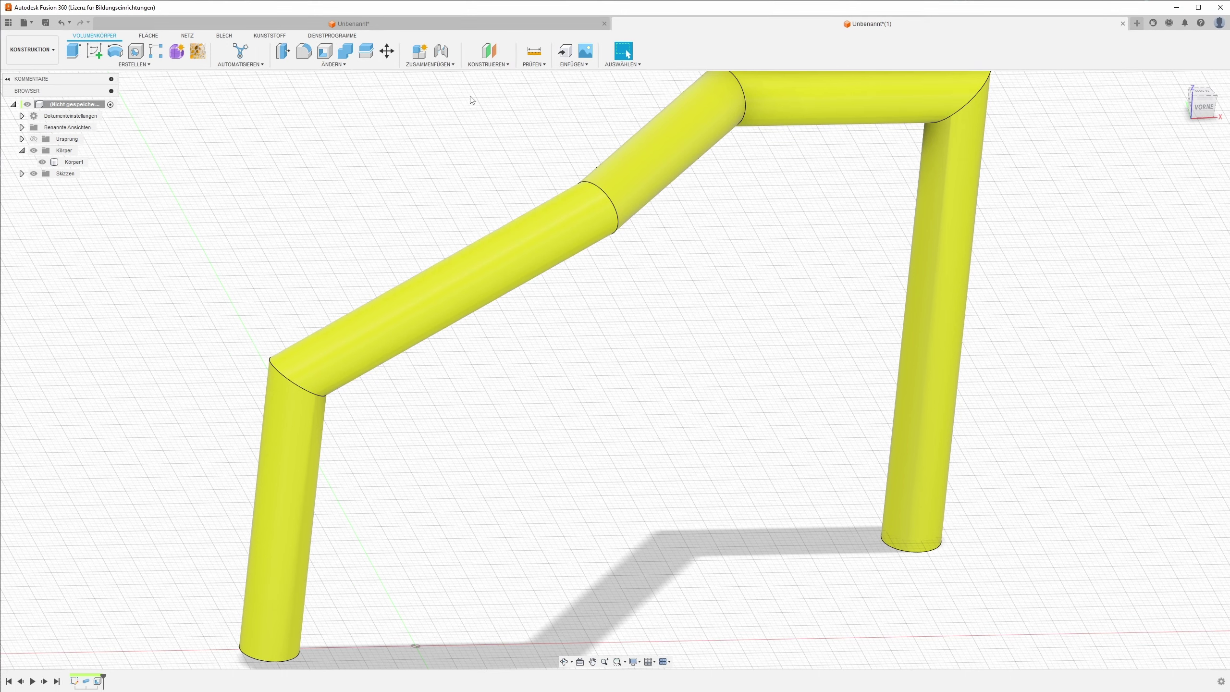
{"action": "left_click", "coordinate": [487, 65]}
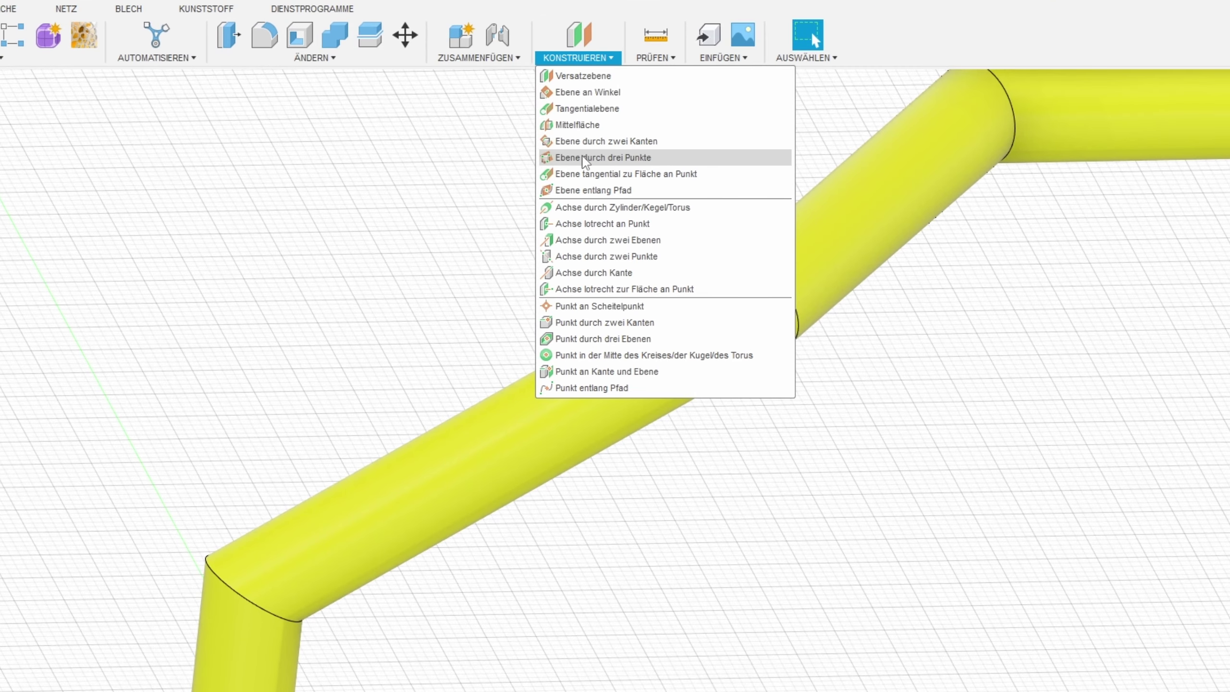
{"action": "left_click", "coordinate": [492, 126]}
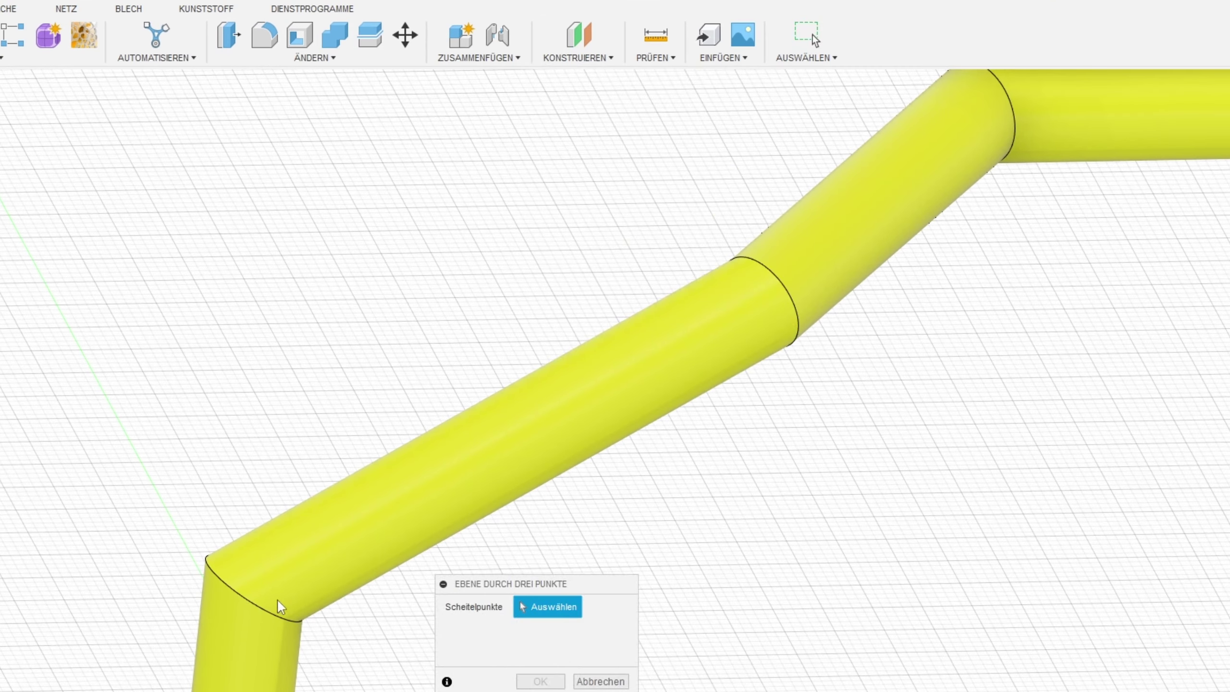
{"action": "middle_click_drag", "start_coordinate": [283, 599], "coordinate": [321, 541], "text": "shift"}
{"action": "scroll", "coordinate": [227, 515], "scroll_direction": "up", "scroll_amount": 3}
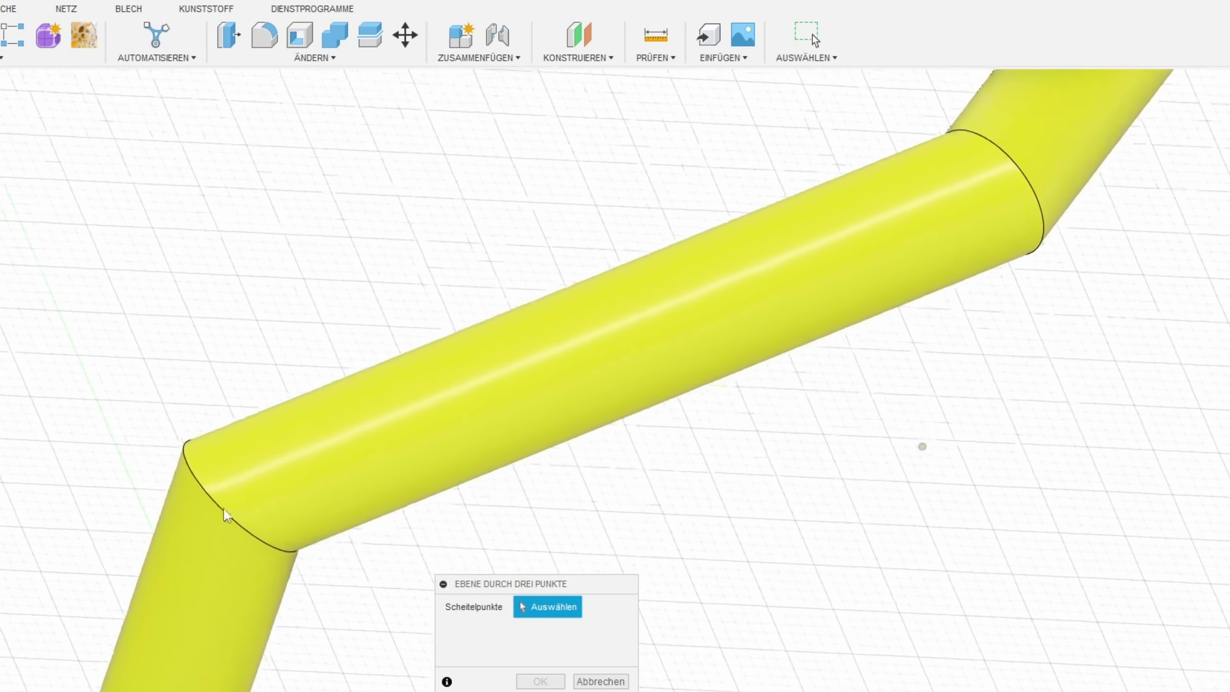
{"action": "middle_click_drag", "start_coordinate": [226, 515], "coordinate": [218, 466], "text": "shift"}
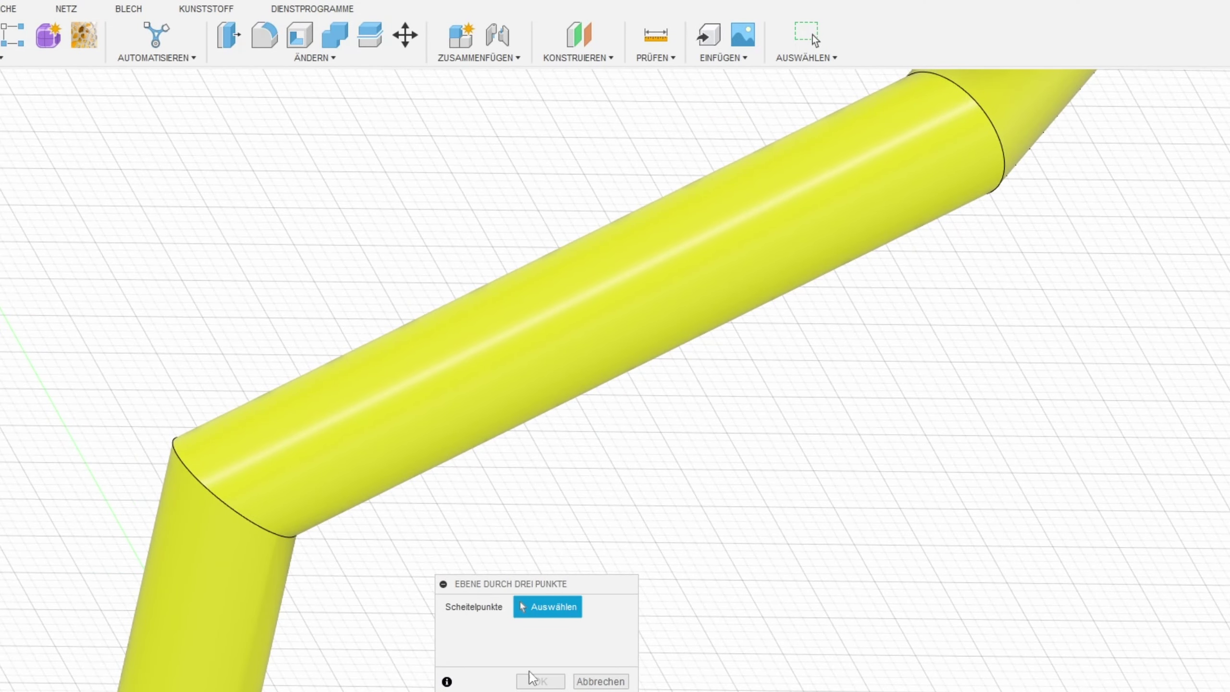
{"action": "left_click", "coordinate": [601, 681]}
{"action": "mouse_move", "coordinate": [436, 368]}
{"action": "middle_mouse_down", "text": "shift"}
{"action": "mouse_move", "coordinate": [531, 502]}
{"action": "mouse_move", "coordinate": [511, 471]}
{"action": "middle_mouse_up", "text": "shift"}
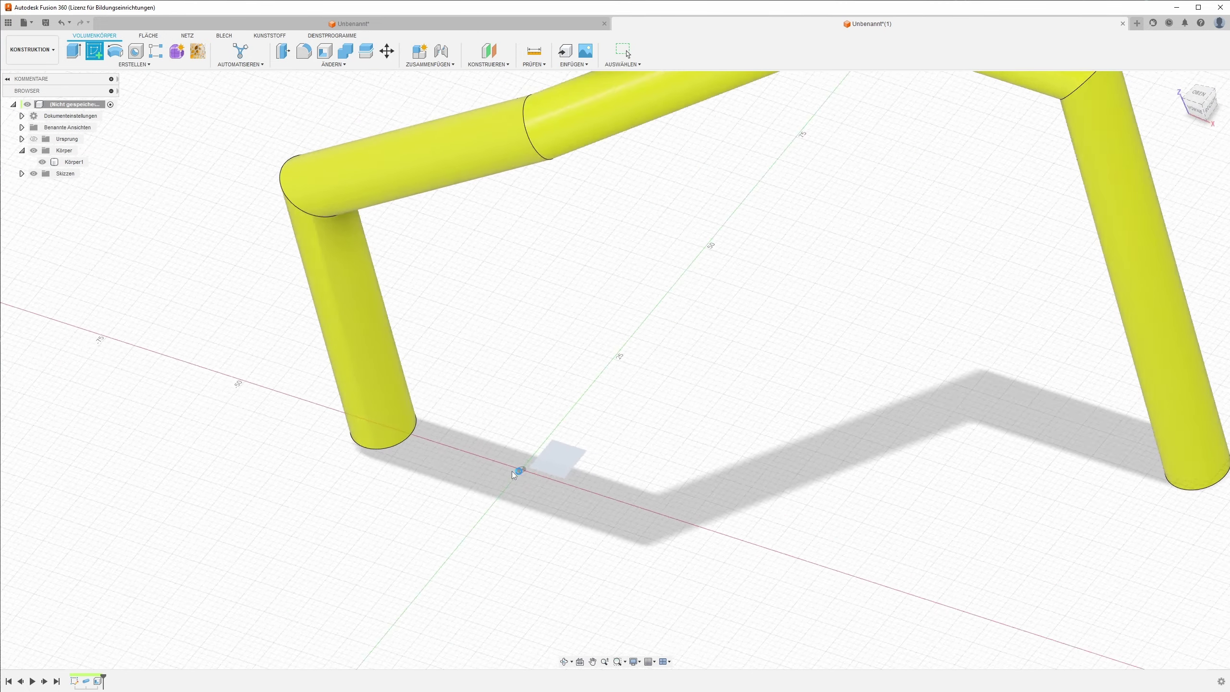